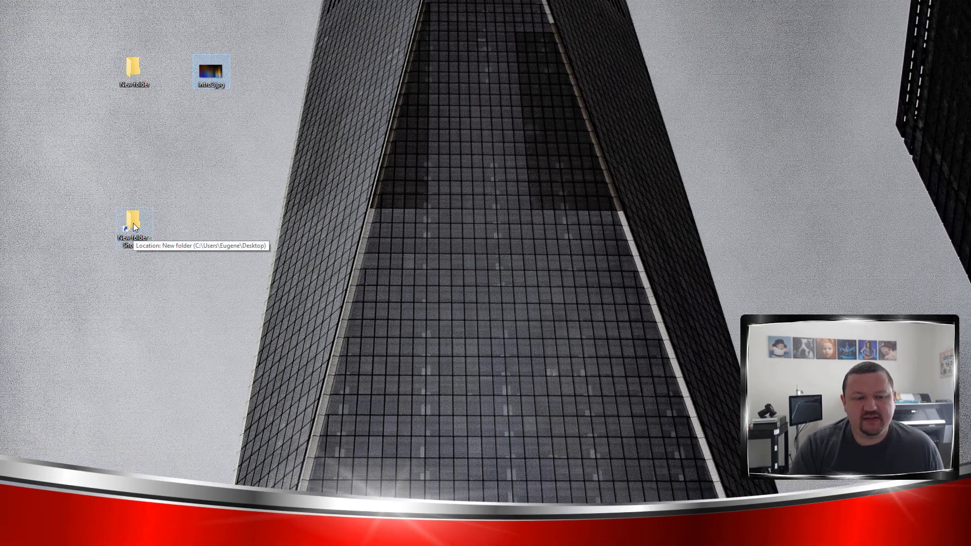
- Move intro2.jpg into New folder, viewing it through the folder's desktop shortcut
left_click(132, 223)
double_click(132, 219)
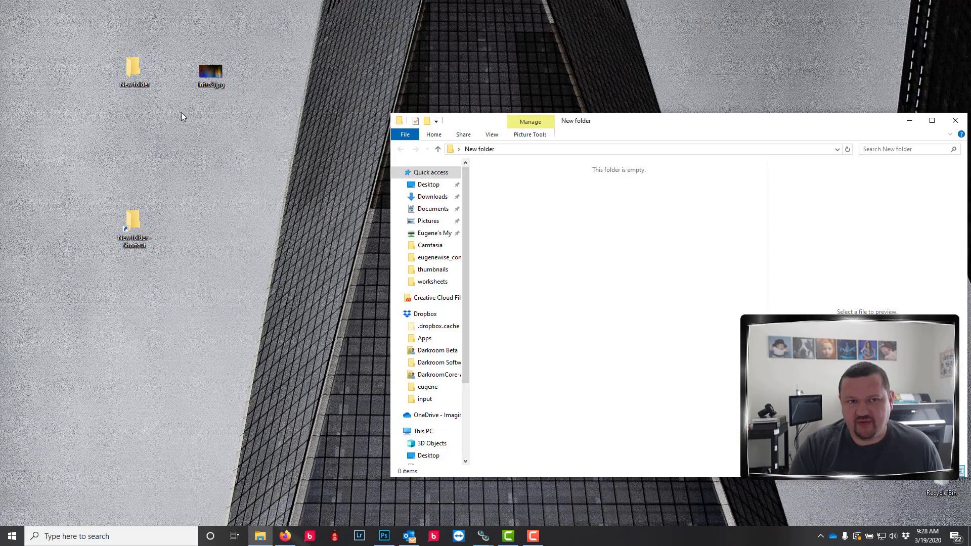
left_click(219, 76)
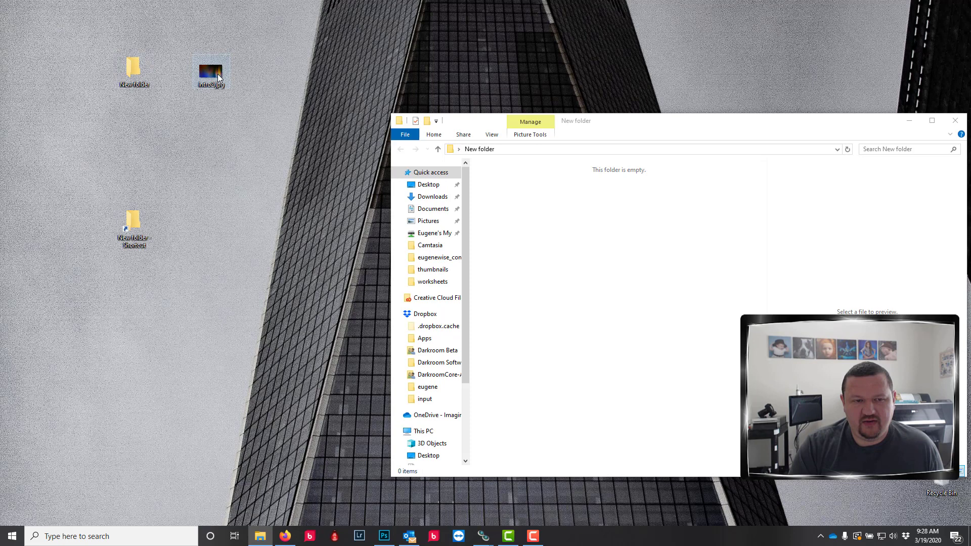
left_click_drag(218, 76, 120, 218)
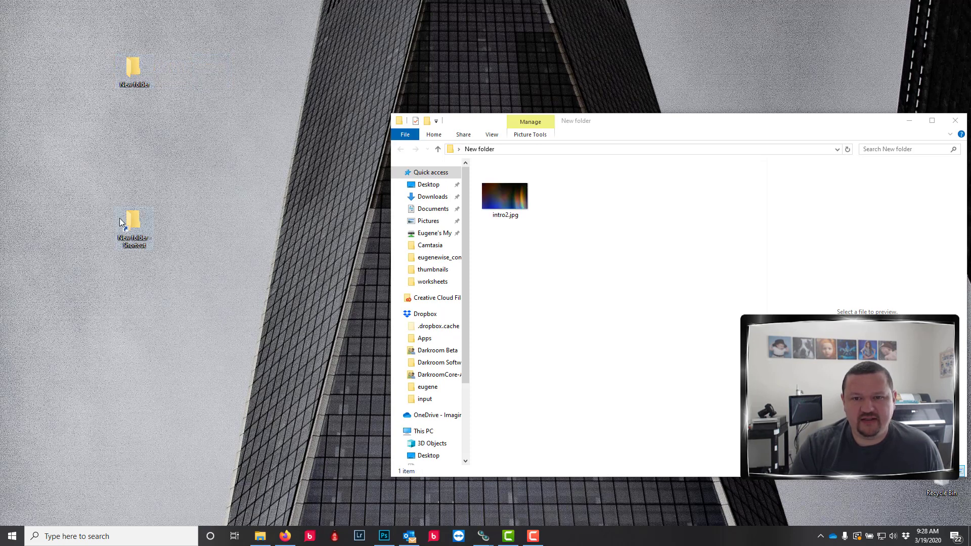
left_click(954, 121)
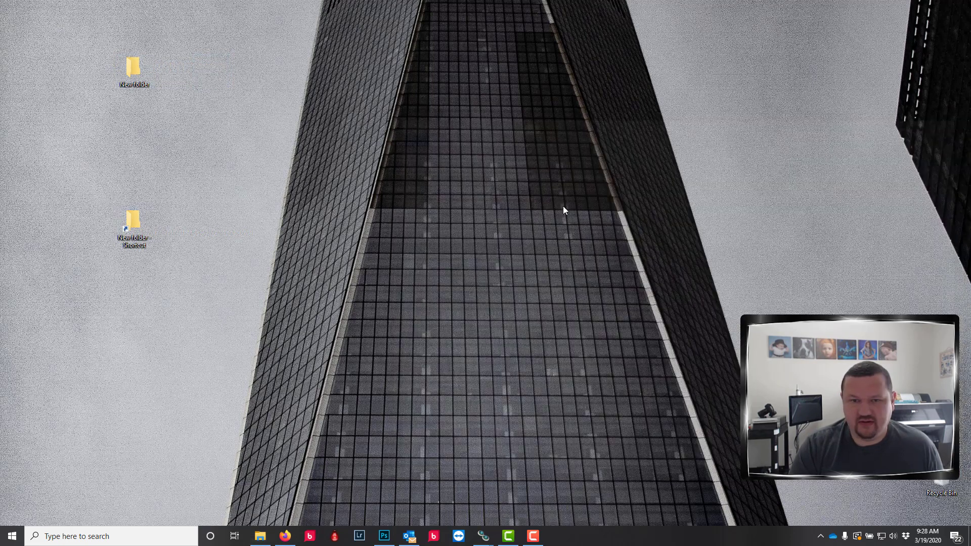
- Confirm intro2.jpg appears via both the shortcut and the original New folder, then close Explorer
double_click(134, 219)
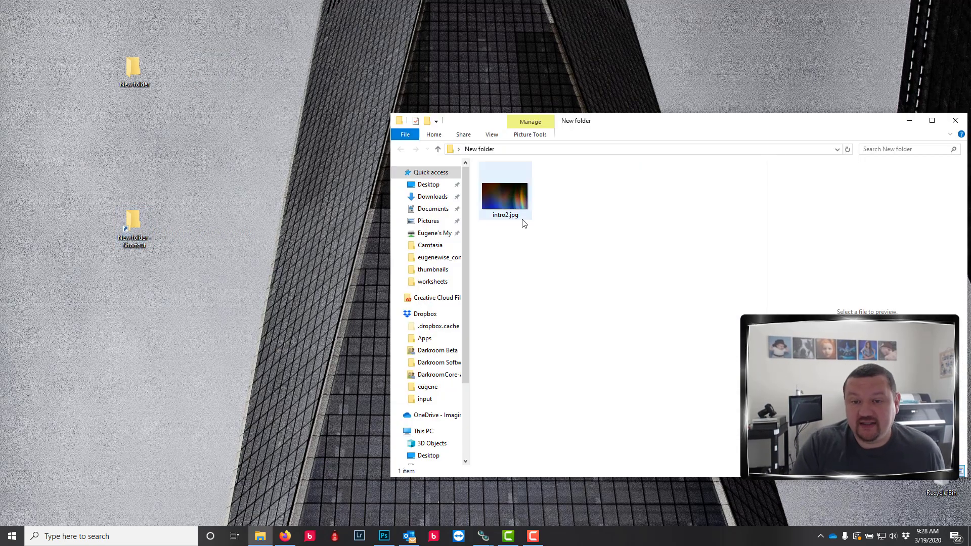
left_click(136, 72)
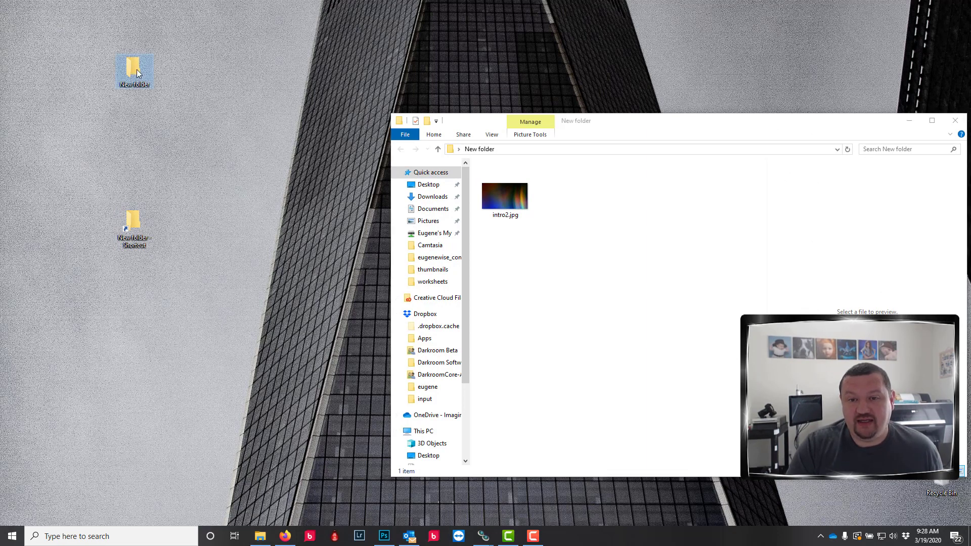
double_click(137, 72)
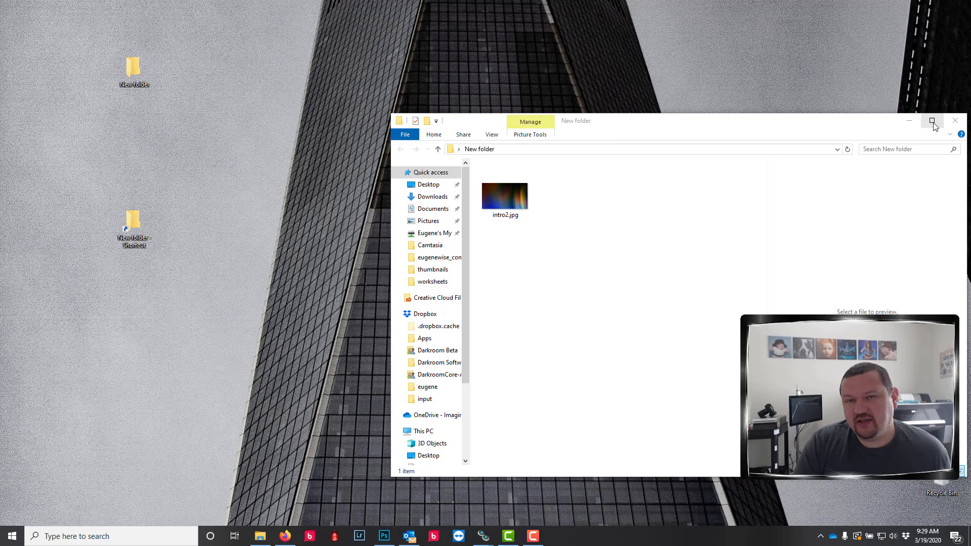
left_click(957, 121)
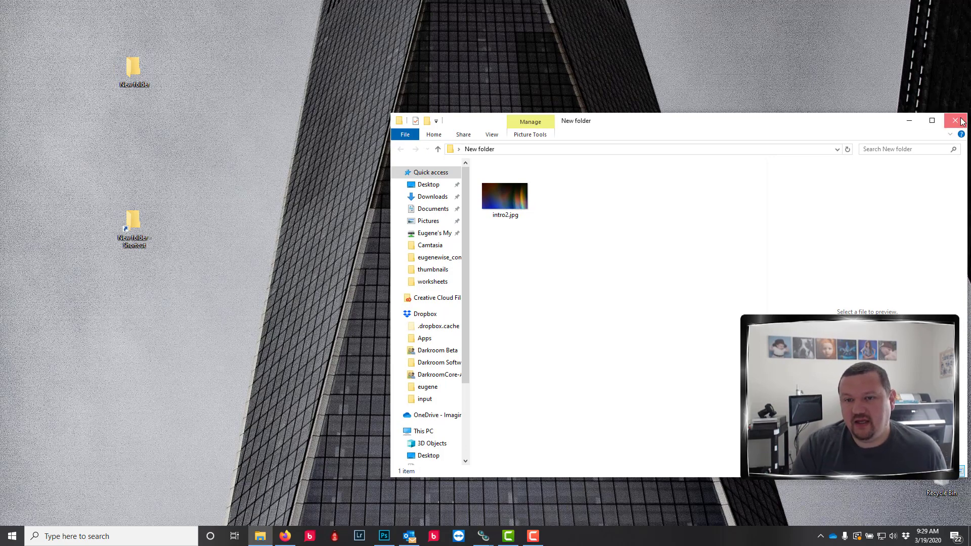
left_click(957, 121)
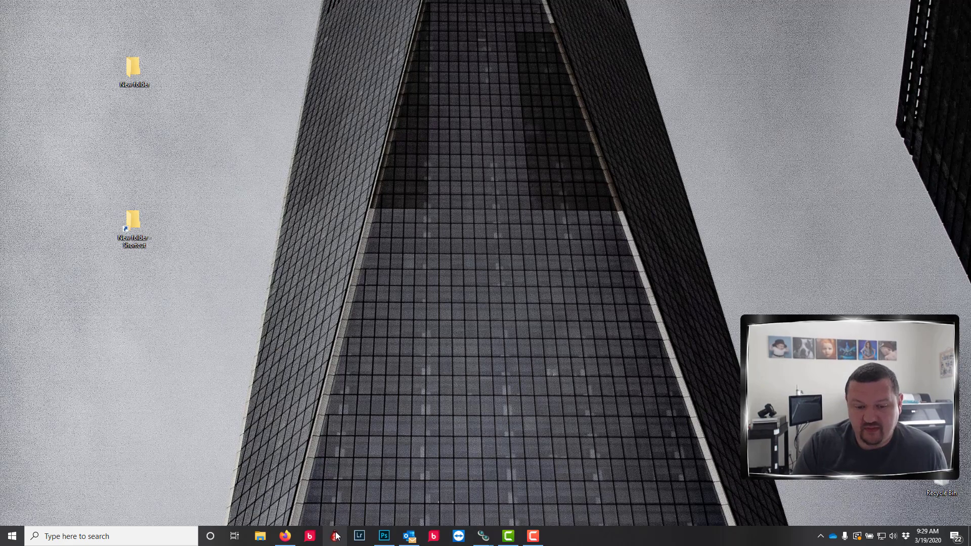
- Launch Darkroom, log in, and select the photos-and-data path on the Network Setup page
left_click(336, 539)
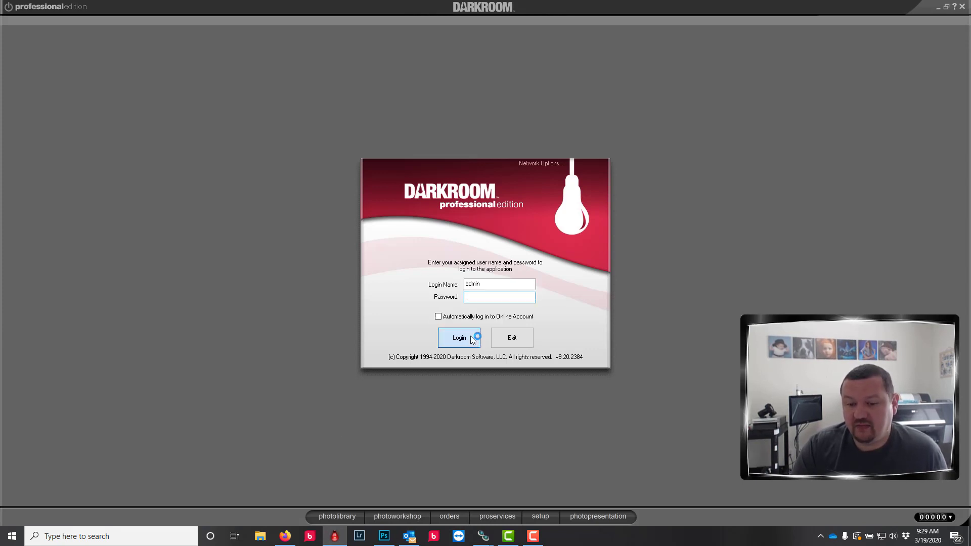
left_click(461, 338)
left_click(541, 516)
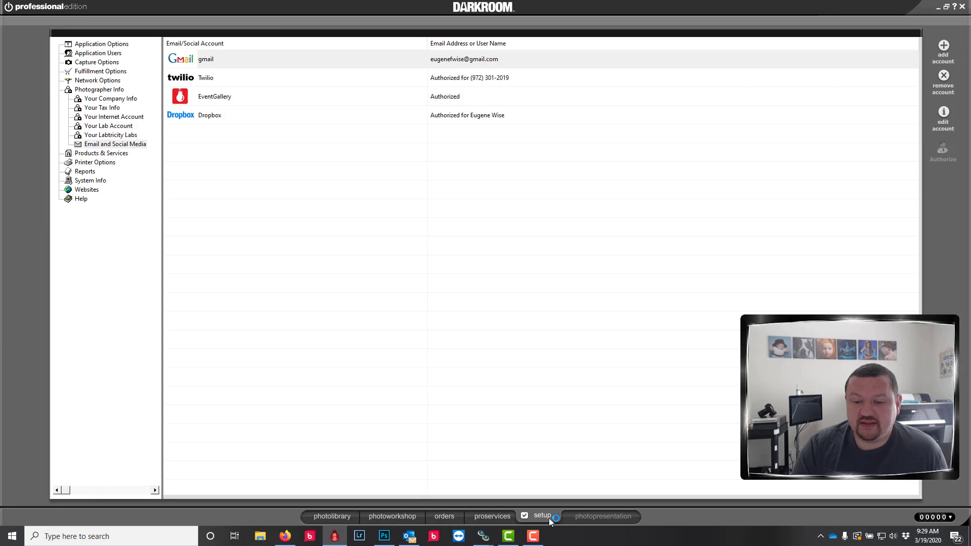
left_click(100, 81)
left_click_drag(592, 308, 382, 301)
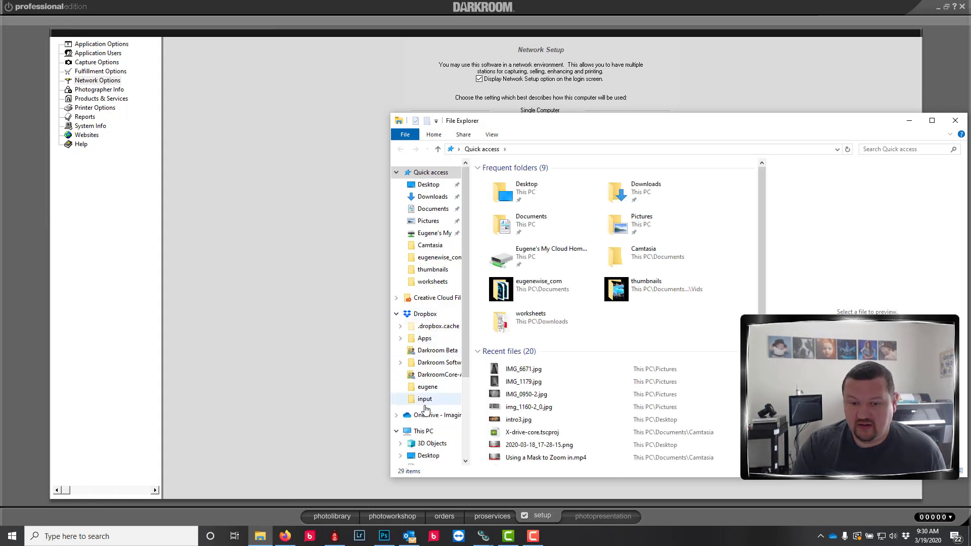
- Open Local Disk (X:) from This PC, shift it aside, and return to Darkroom's storage path field
left_click(424, 431)
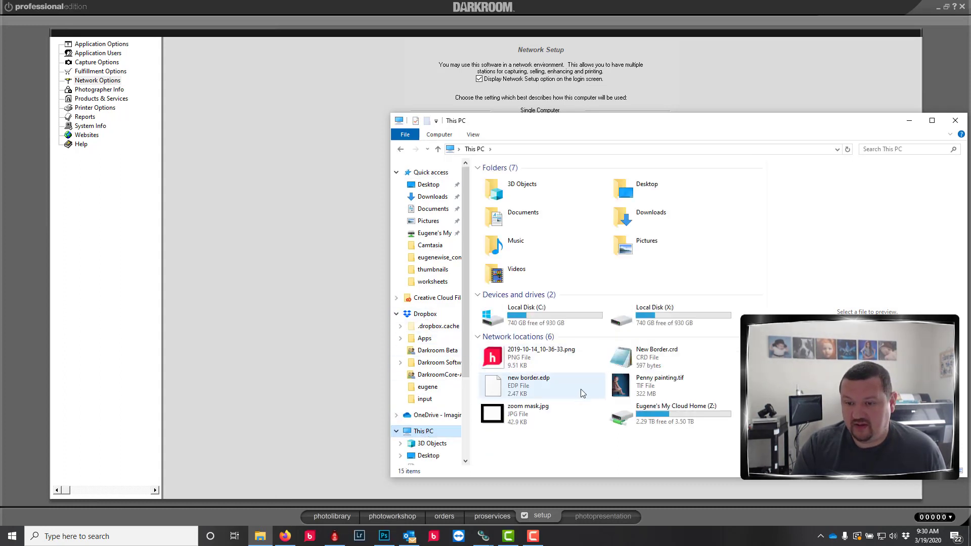
double_click(638, 312)
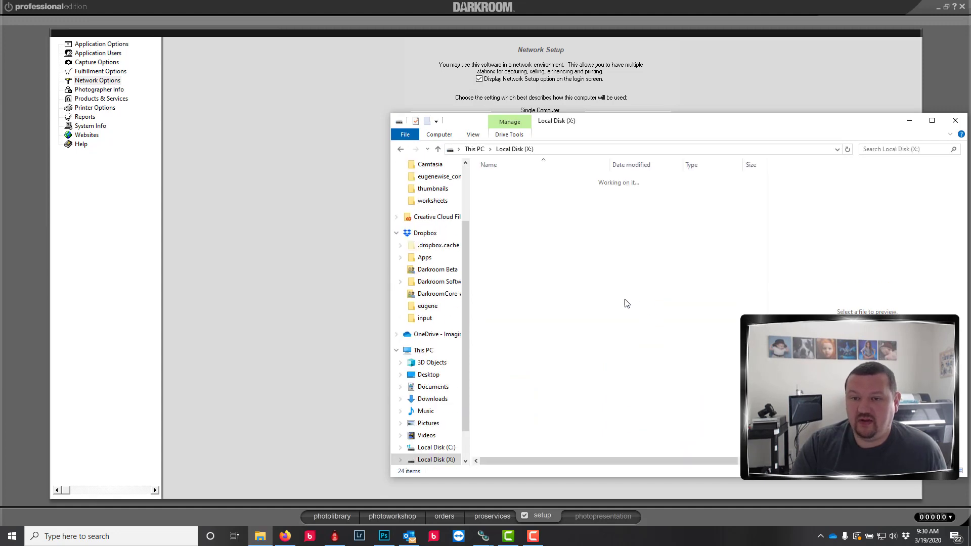
left_click_drag(611, 126, 845, 132)
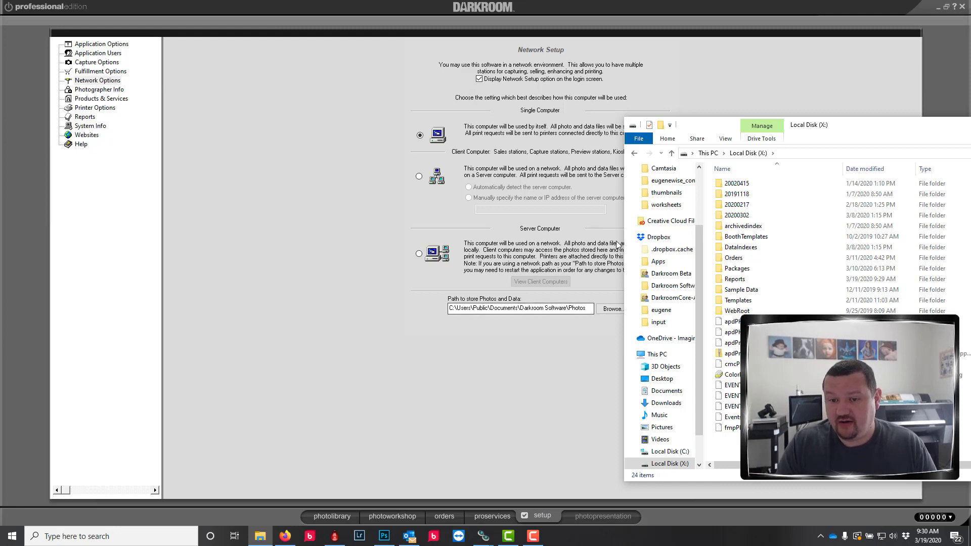
left_click(549, 308)
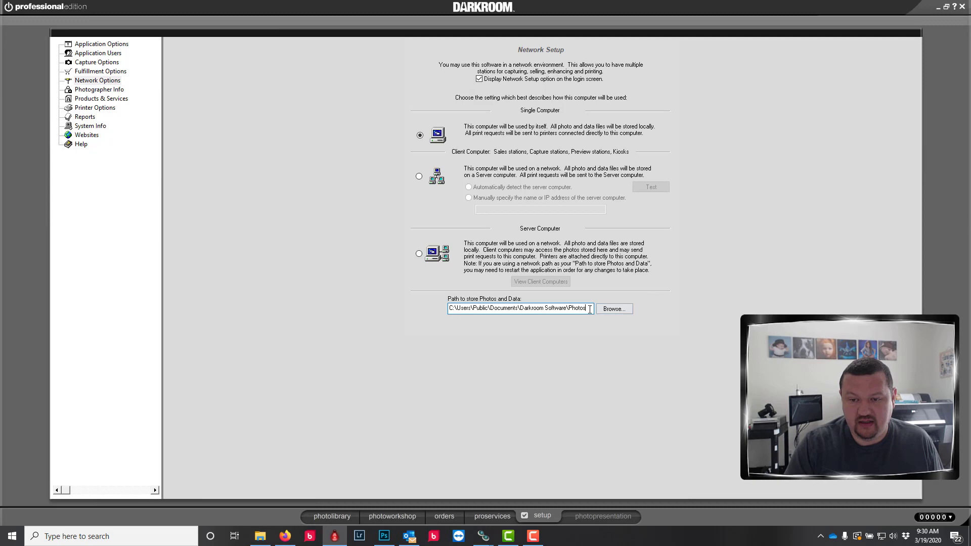
- Copy Darkroom's photos-and-data path, cancelling the Dropbox Camera Upload prompt, and go back to the X: listing
left_click_drag(590, 309, 450, 312)
left_click(451, 313)
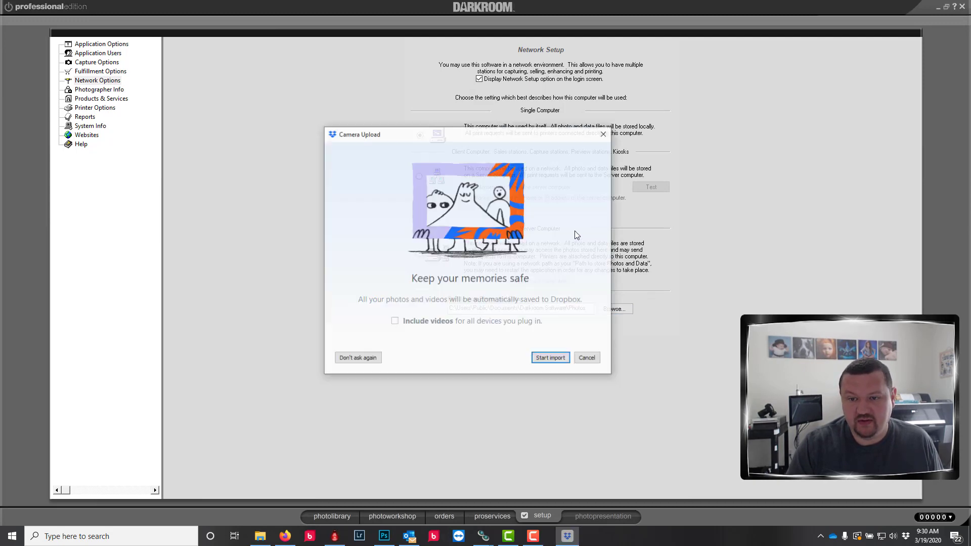
left_click(588, 359)
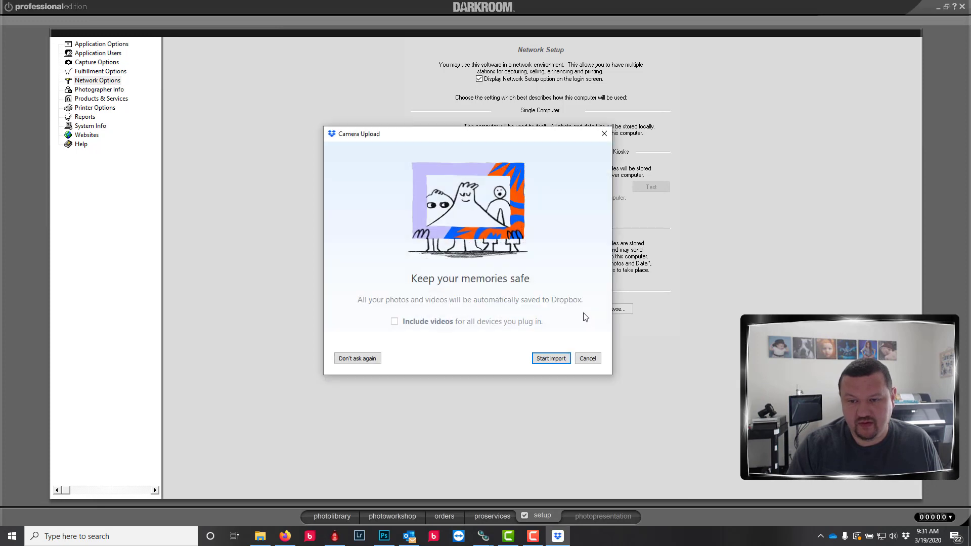
left_click(593, 356)
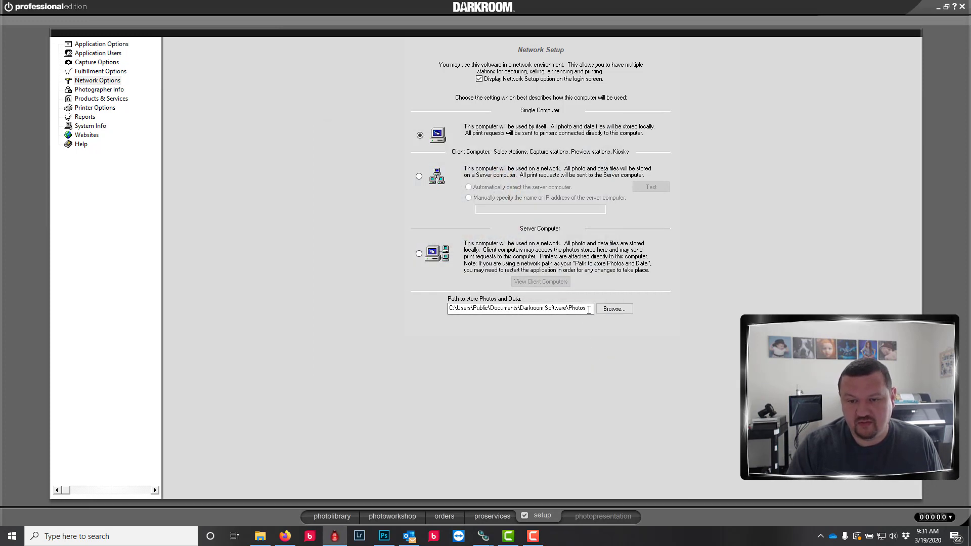
left_click_drag(588, 308, 450, 308)
key("ctrl+c")
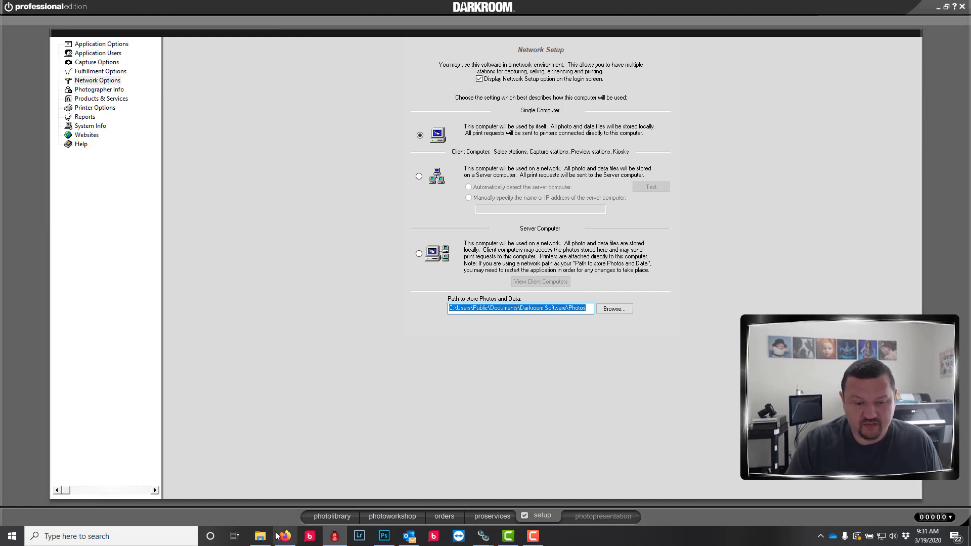
left_click(259, 536)
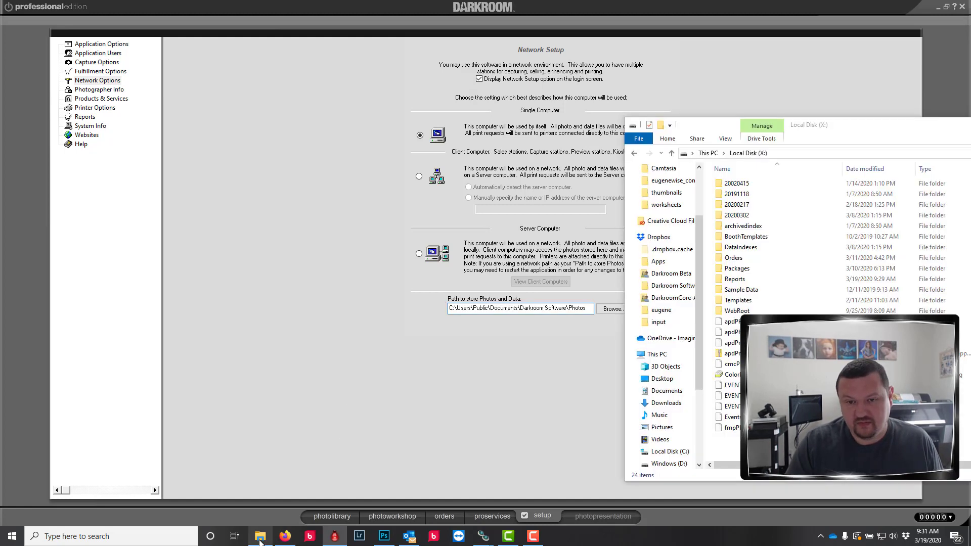
- Paste the copied path into Explorer's address bar and go up to the Darkroom Software folder
left_click(810, 154)
key("ctrl+v")
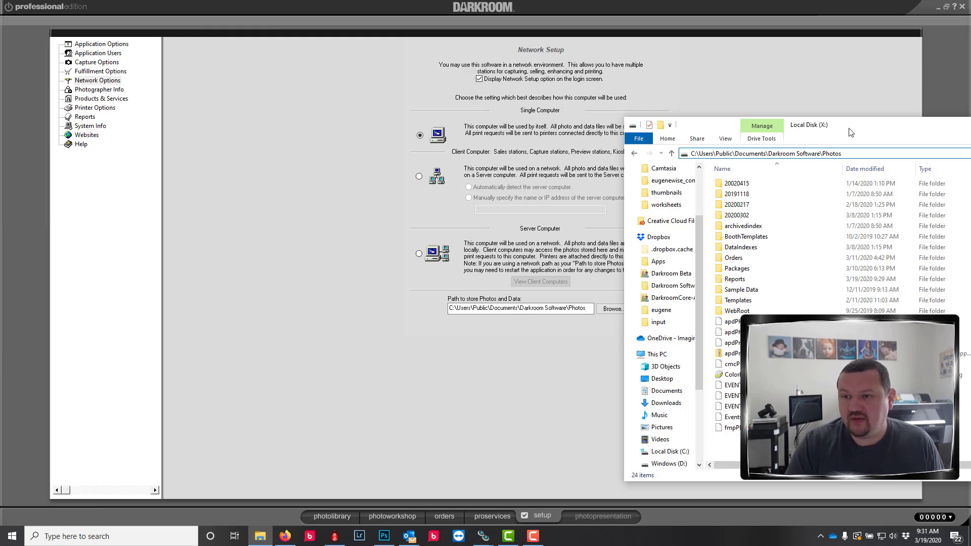
left_click_drag(860, 126, 812, 127)
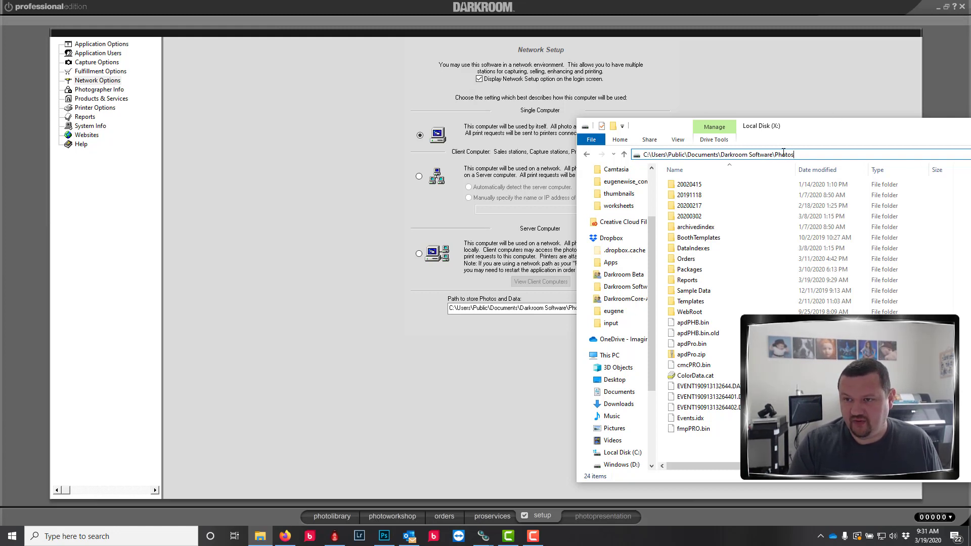
key("Return")
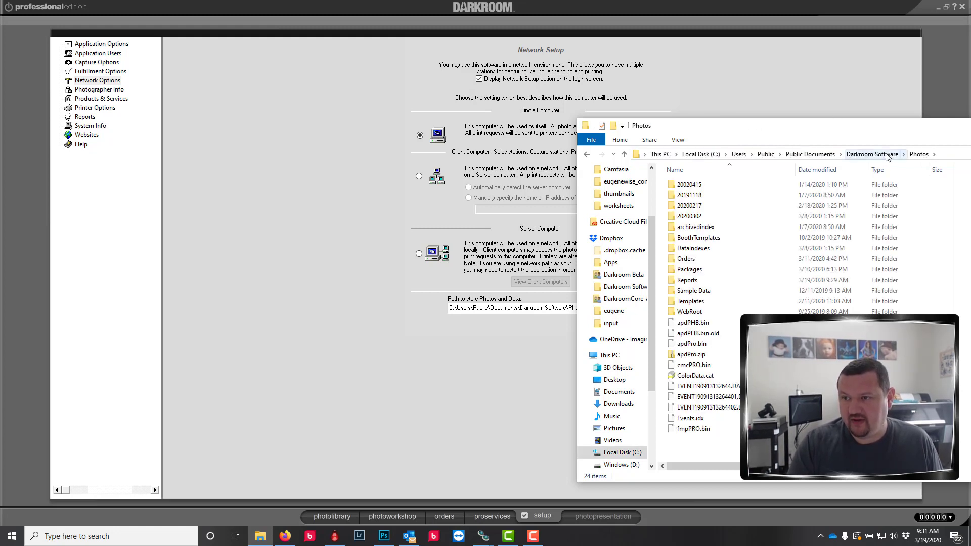
left_click(872, 154)
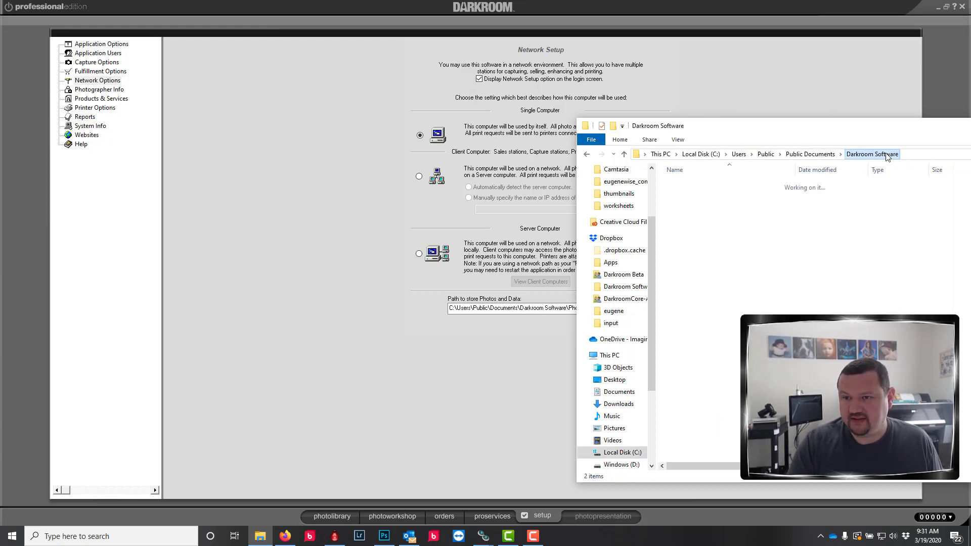
- Delete both New folder icons from the desktop
left_click(939, 9)
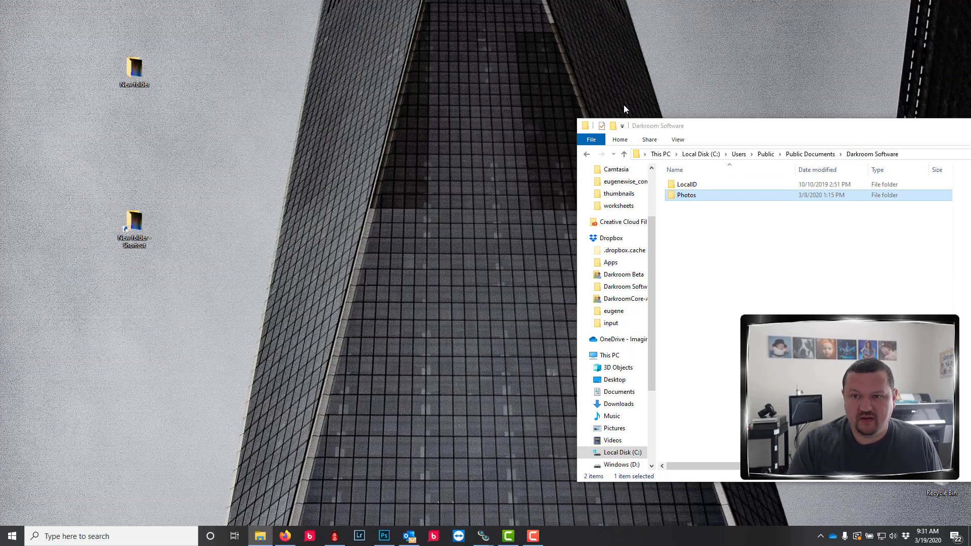
left_click(726, 133)
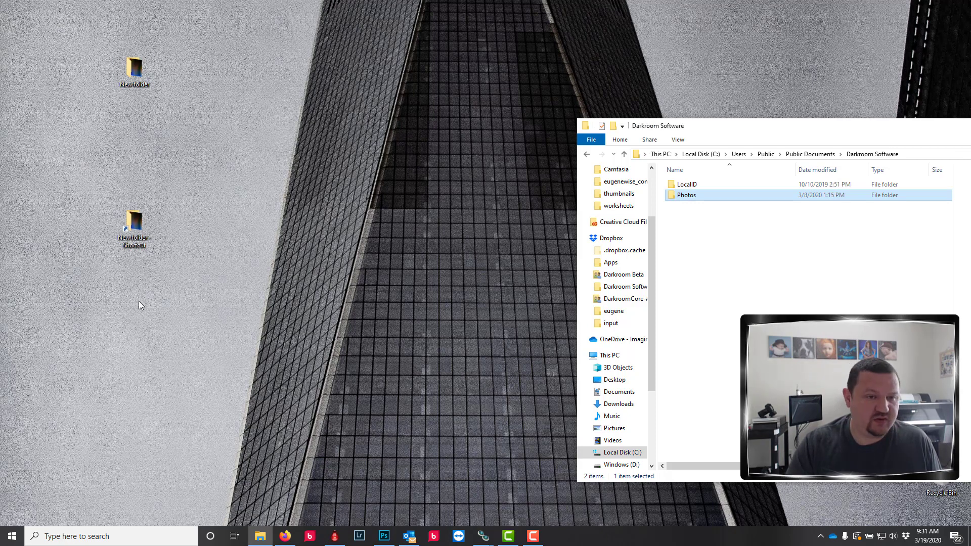
left_click_drag(141, 273, 106, 53)
key("Delete")
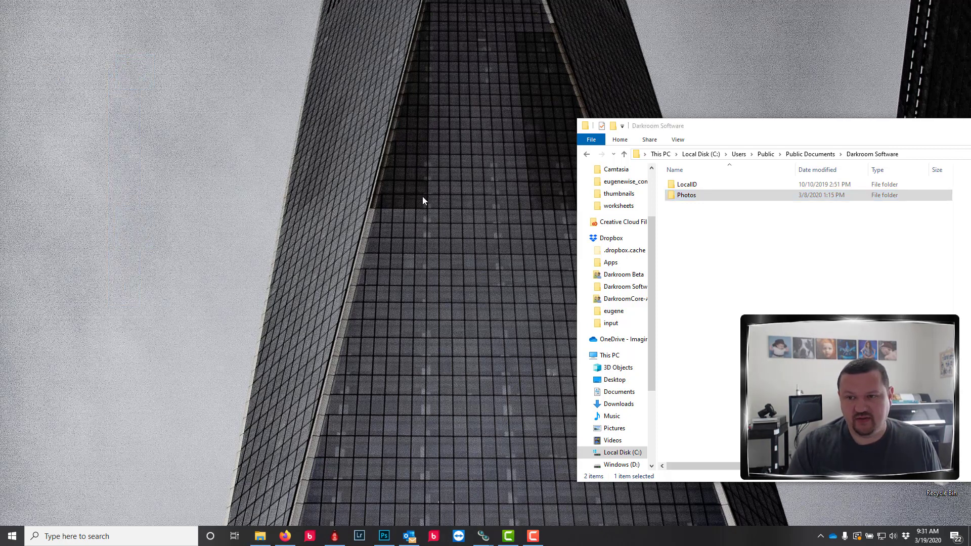
- Open a second File Explorer window showing This PC
left_click(707, 141)
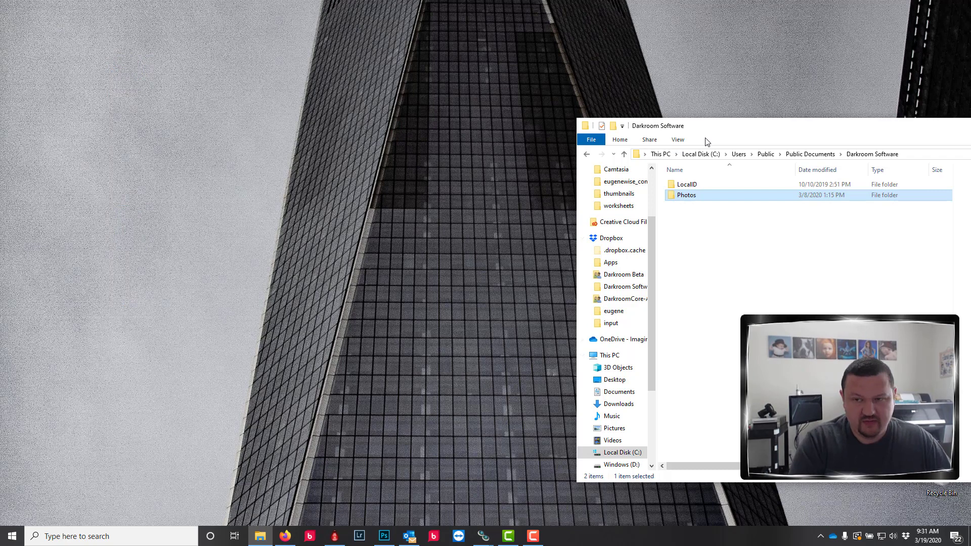
key("ctrl+n")
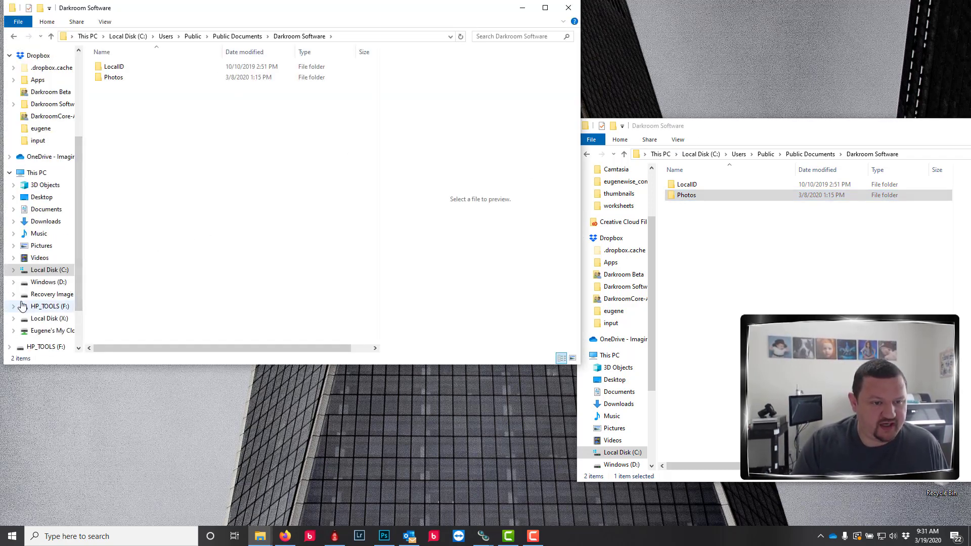
left_click(27, 174)
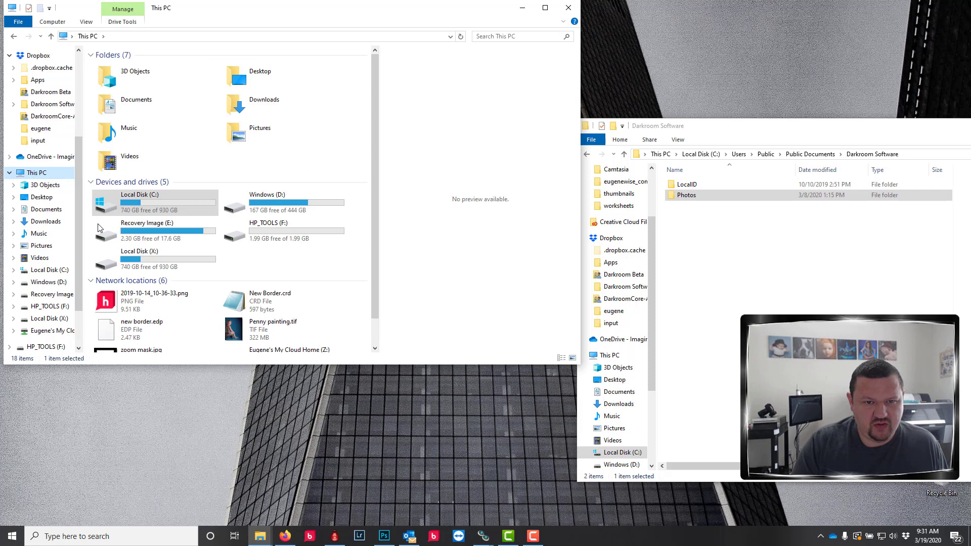
- Copy the Photos folder onto Windows (D:), replacing the four same-named files
double_click(278, 200)
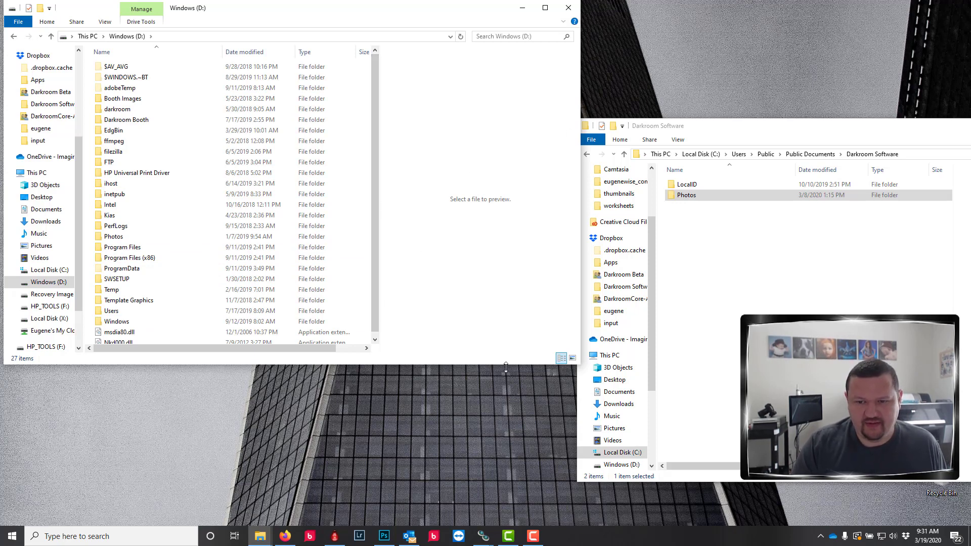
left_click_drag(506, 366, 542, 526)
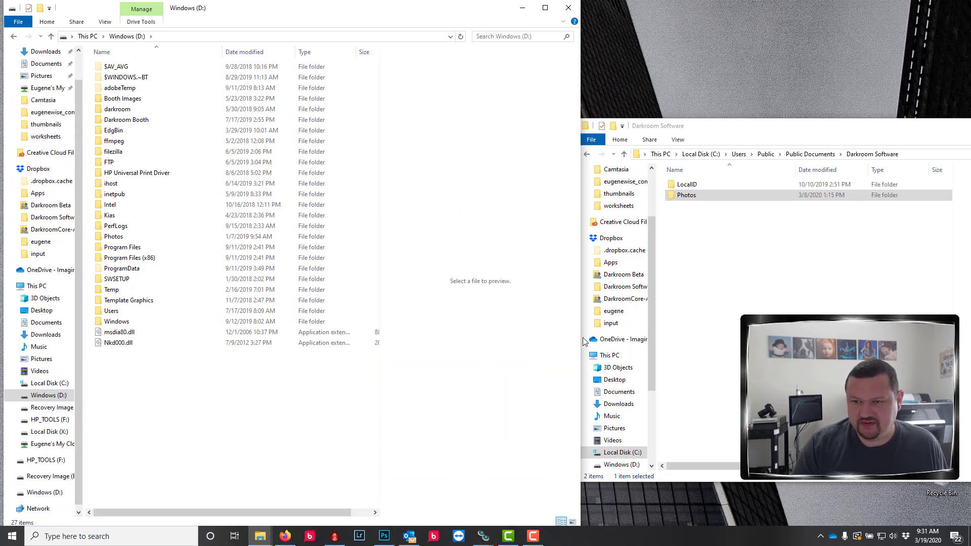
left_click_drag(686, 197, 174, 444)
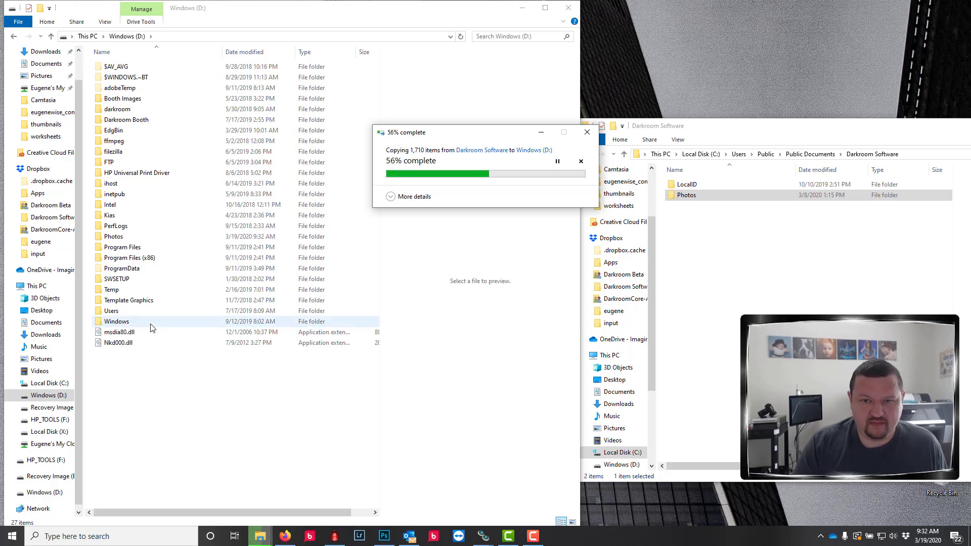
mouse_move(336, 536)
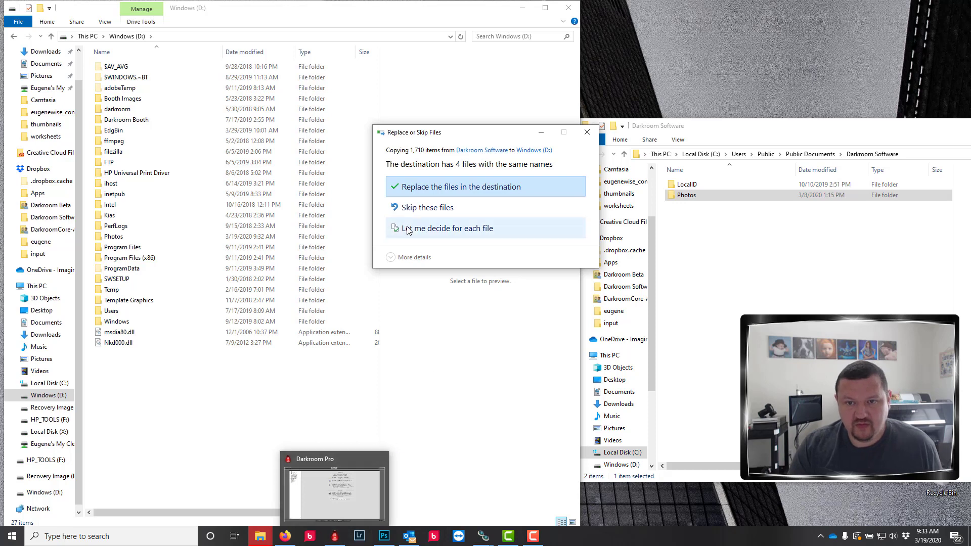
left_click(426, 190)
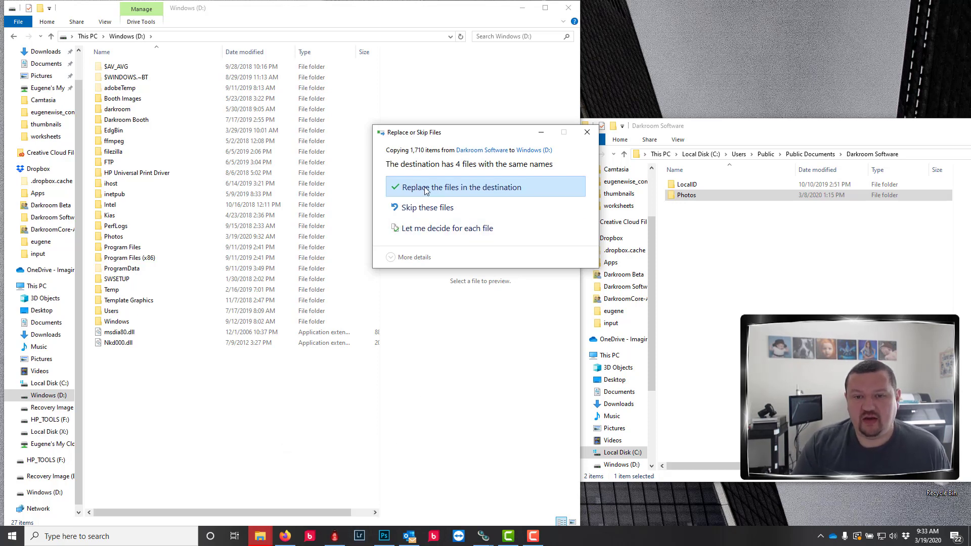
left_click(426, 191)
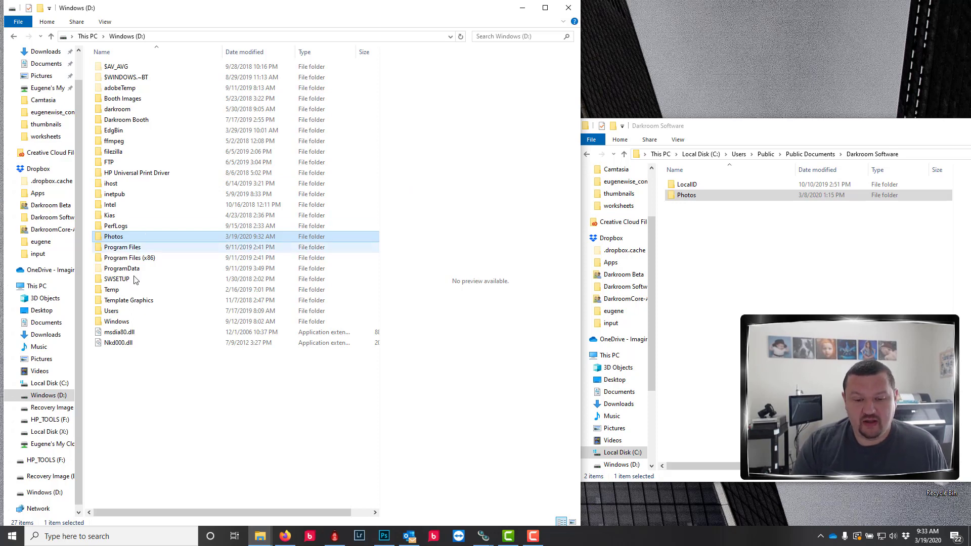
left_click(335, 537)
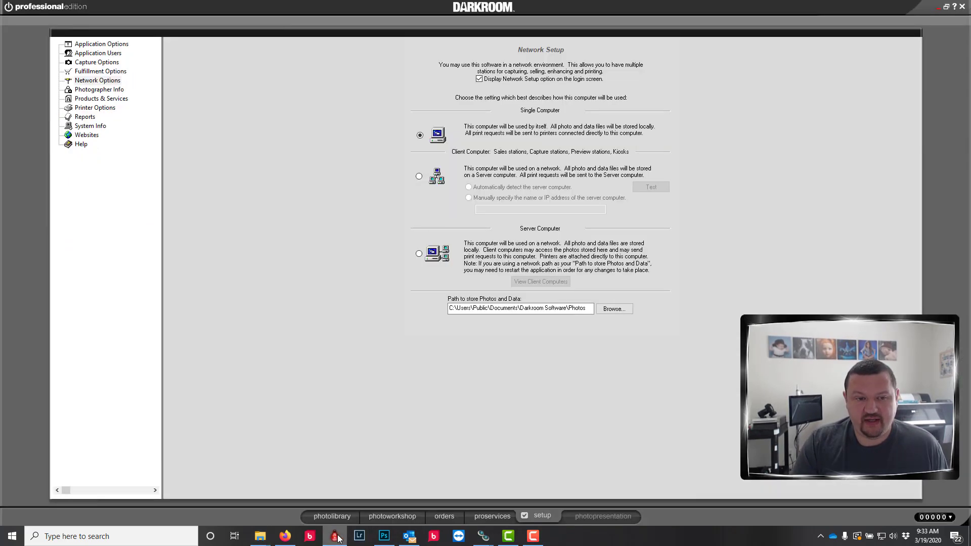
- Browse to the Photos folder on Windows (D:) and set D:\Photos as the photos-and-data path
left_click(620, 310)
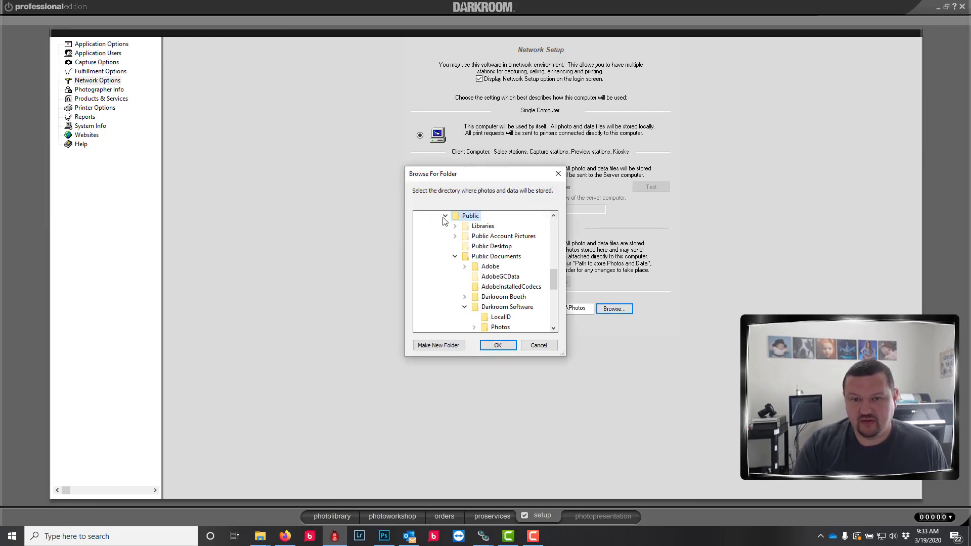
left_click(445, 217)
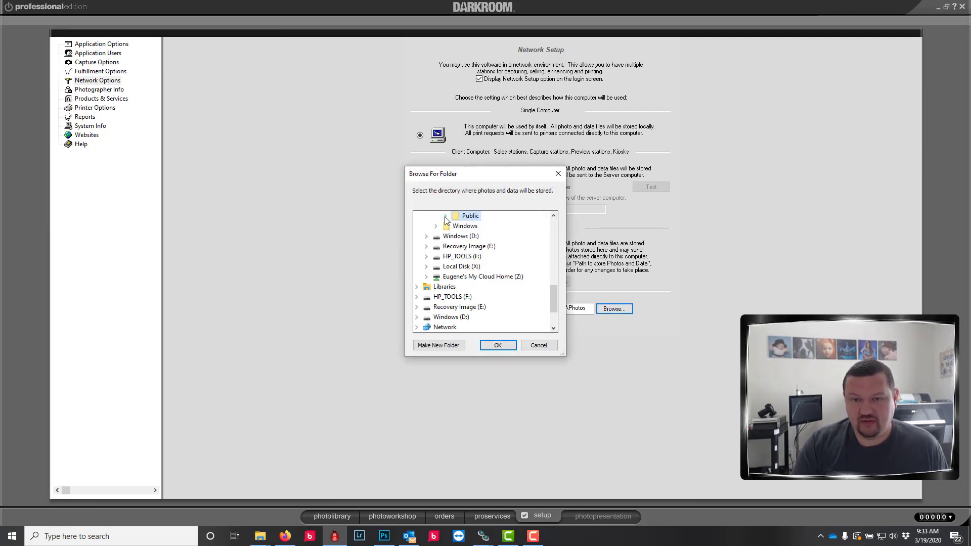
left_click(426, 236)
scroll(438, 250, "down", 5)
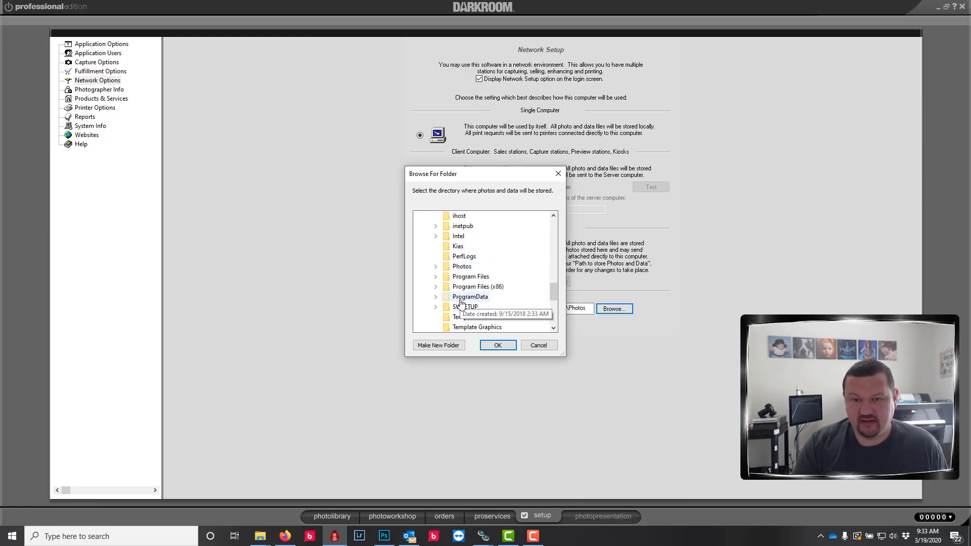
double_click(459, 267)
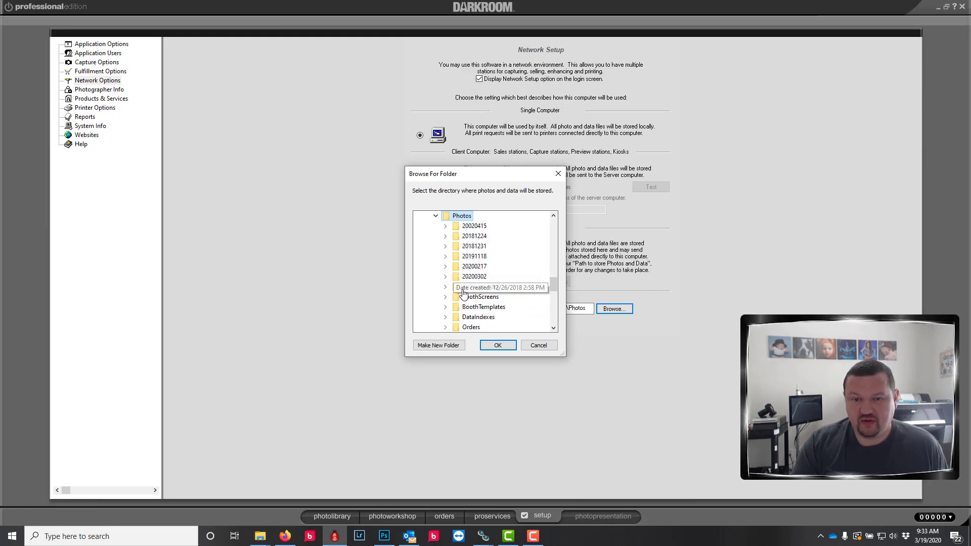
left_click(498, 346)
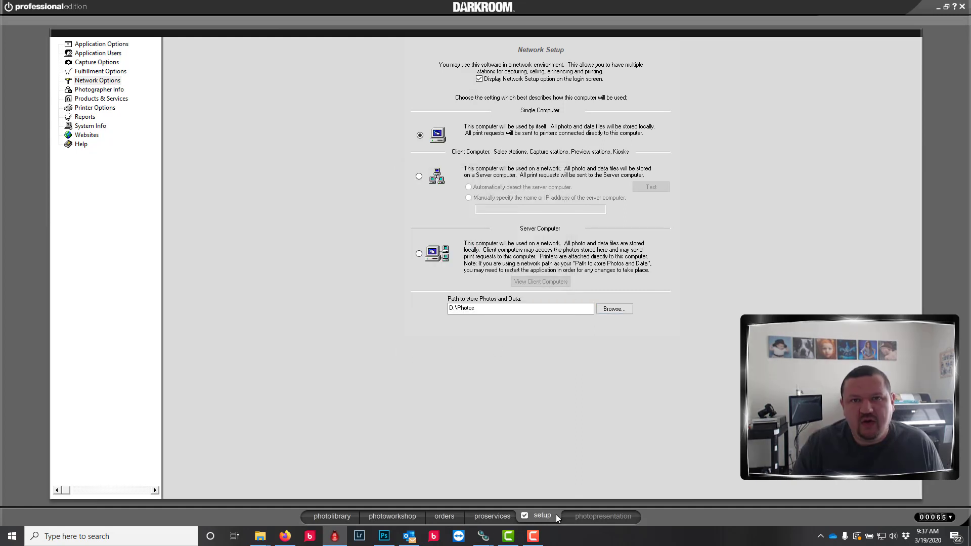
- Open the PhotoLibrary to view the Pano Demo catalog's three images
left_click(340, 518)
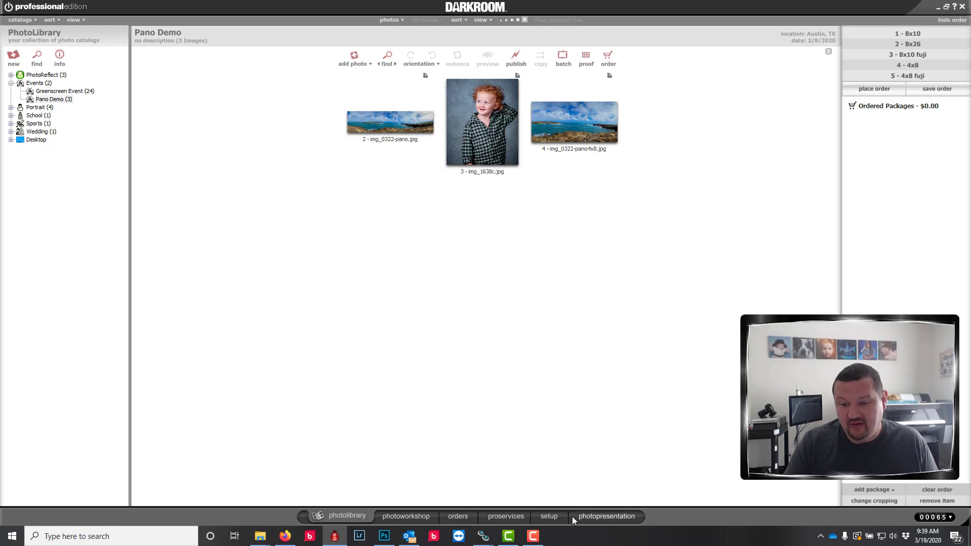
- Go back to the setup page and select the D:\Photos path text
left_click(548, 515)
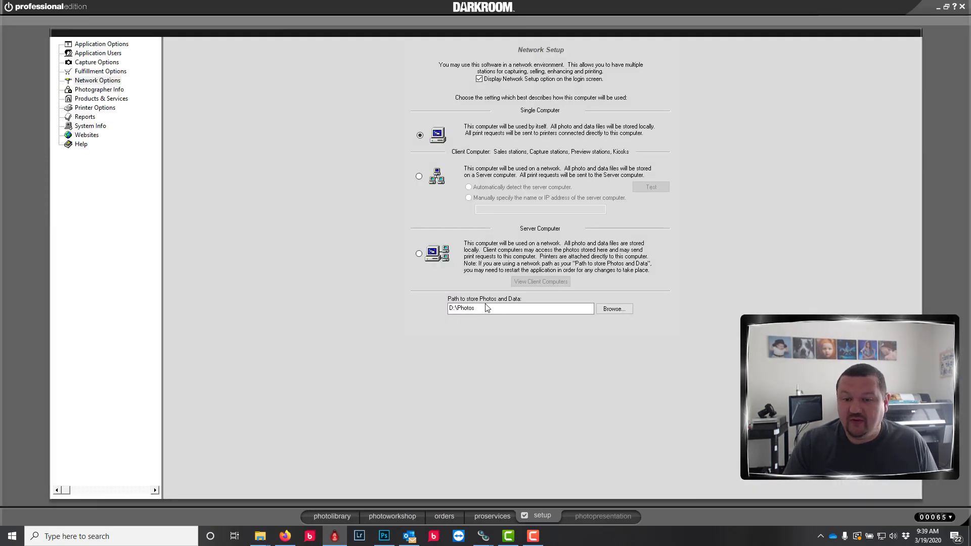
left_click_drag(486, 308, 410, 302)
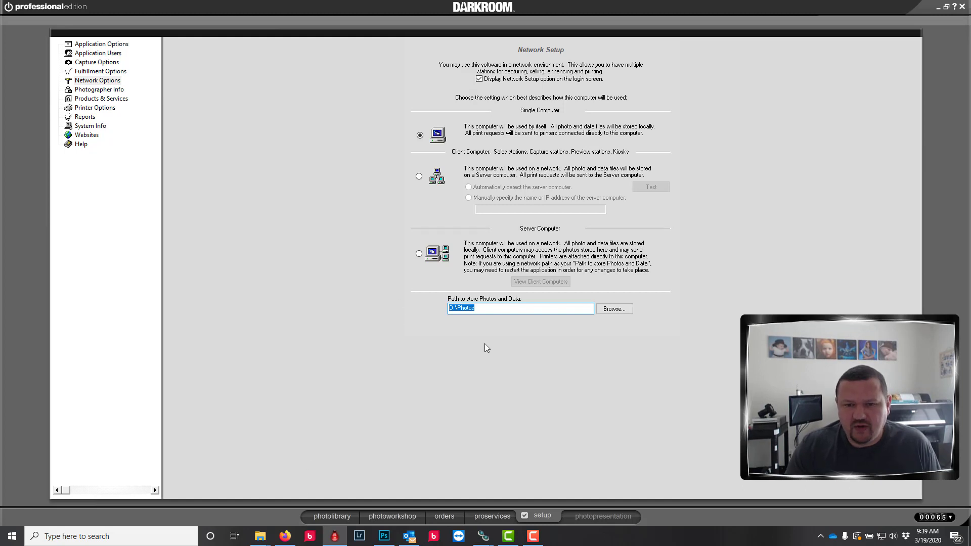
- Copy the Darkroom Software Photos folder's full path from the Explorer address bar
mouse_move(263, 537)
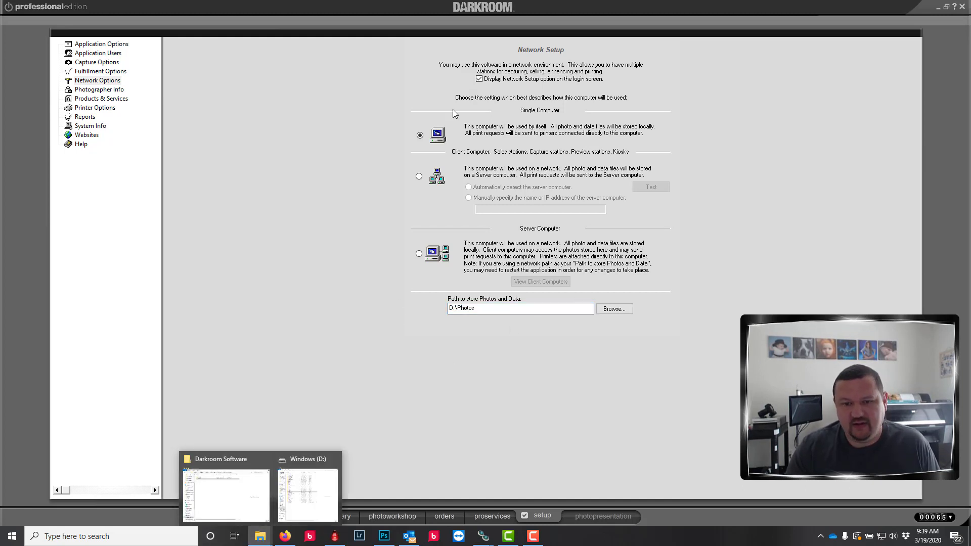
left_click(226, 488)
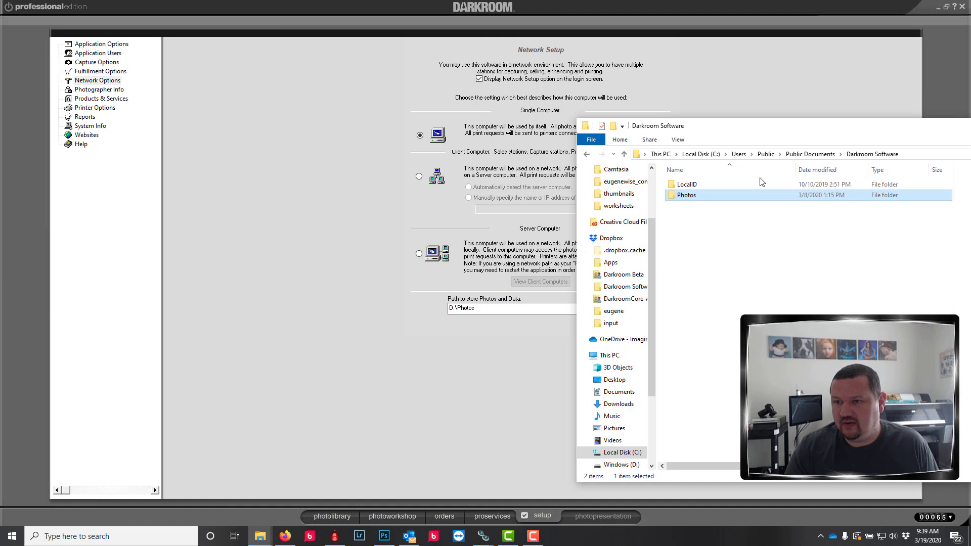
left_click(900, 156)
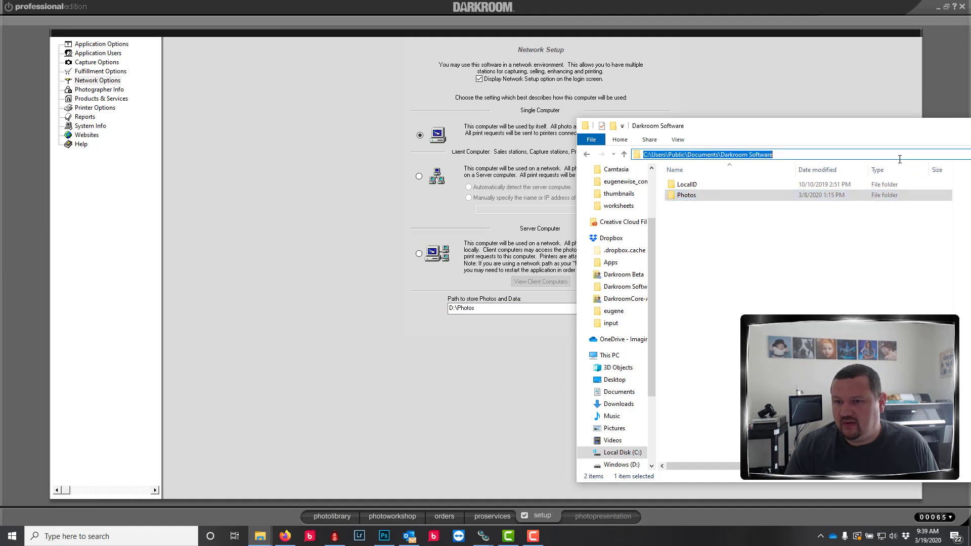
double_click(717, 196)
left_click(936, 153)
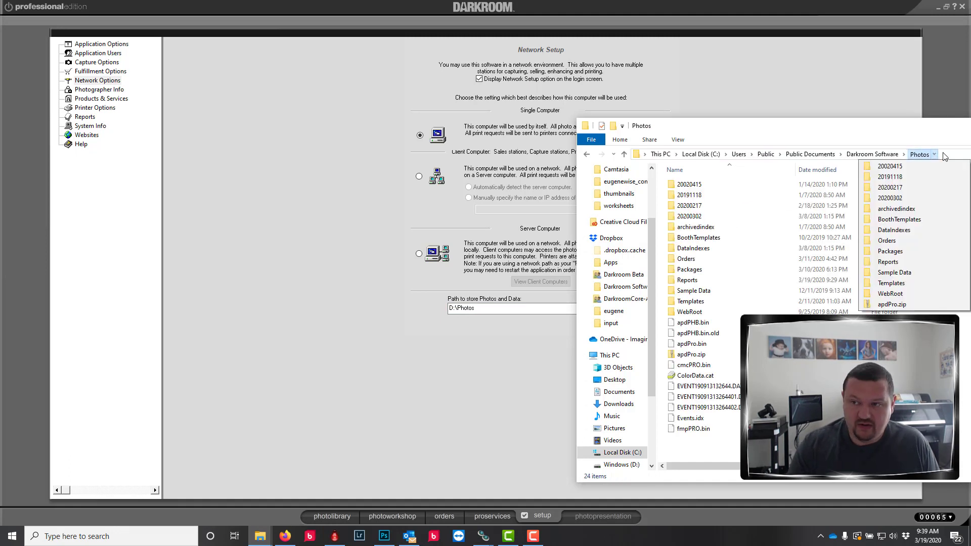
left_click(949, 156)
key("ctrl+c")
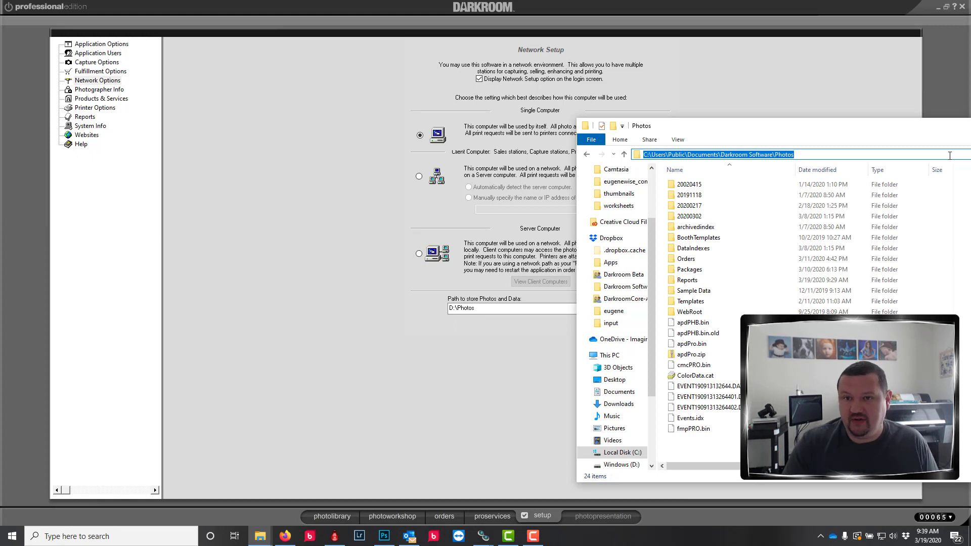
- Paste that path over D:\Photos in Darkroom's photos-and-data path field
left_click(457, 333)
left_click_drag(506, 309, 377, 299)
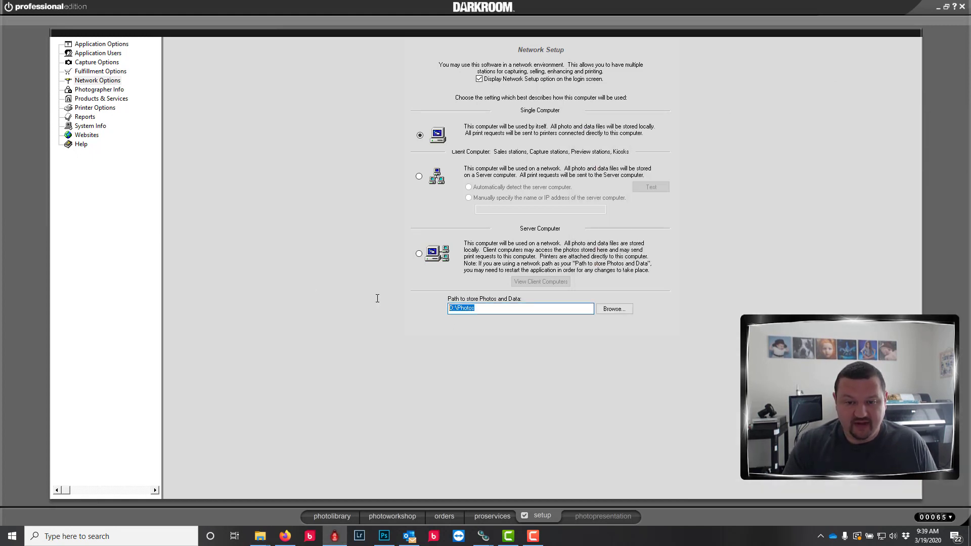
key("ctrl+v")
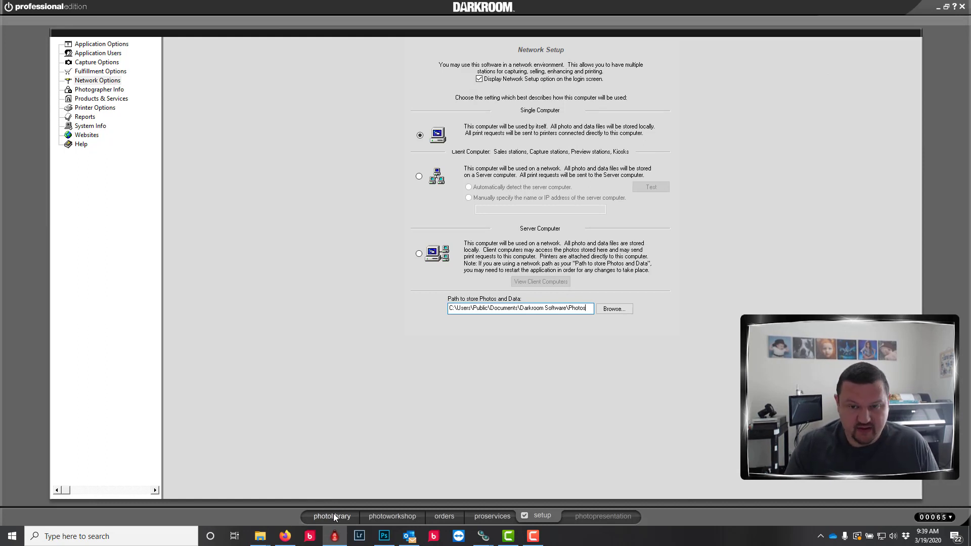
key("ctrl+a")
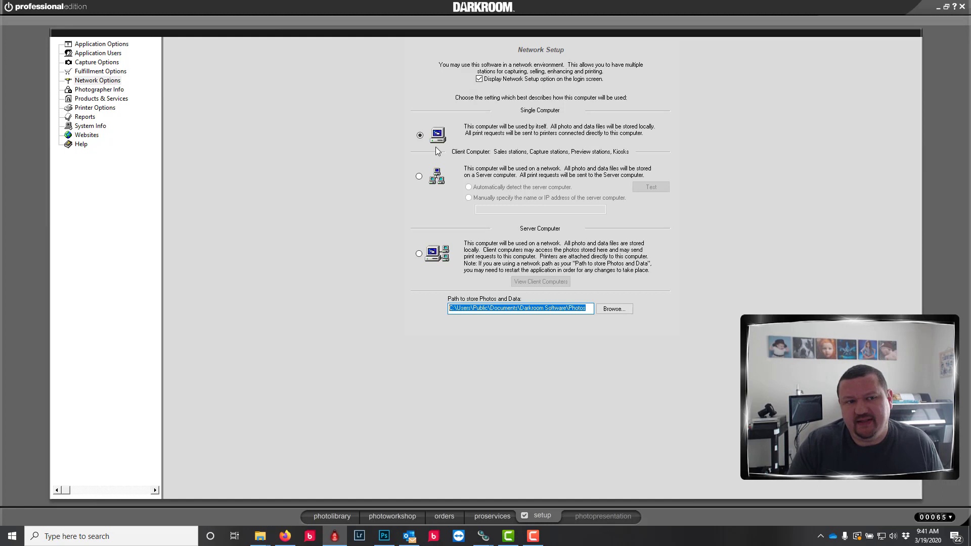
- Open Templates > Borders > Sample Borders > Basic and confirm od pano 2019's border file is missing
left_click(103, 99)
left_click(96, 144)
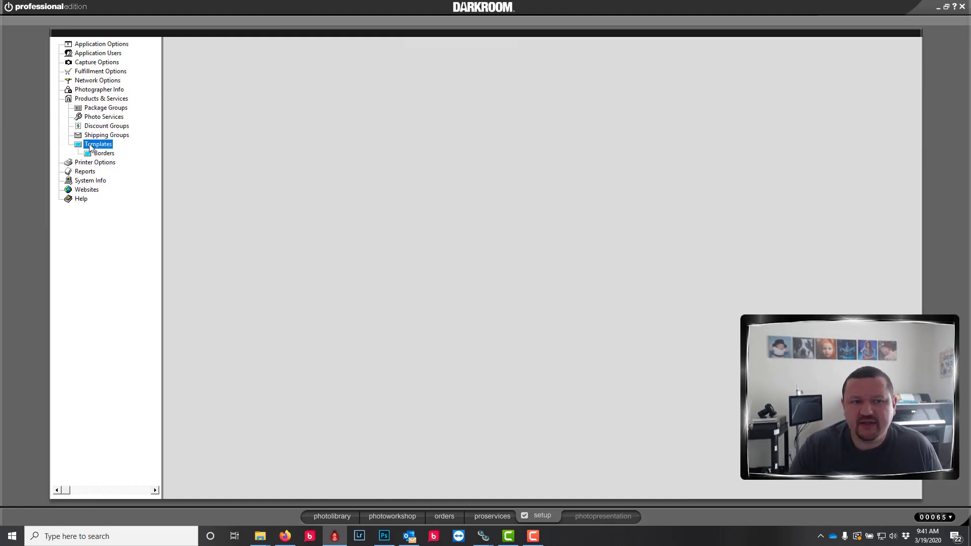
left_click(108, 154)
left_click(121, 181)
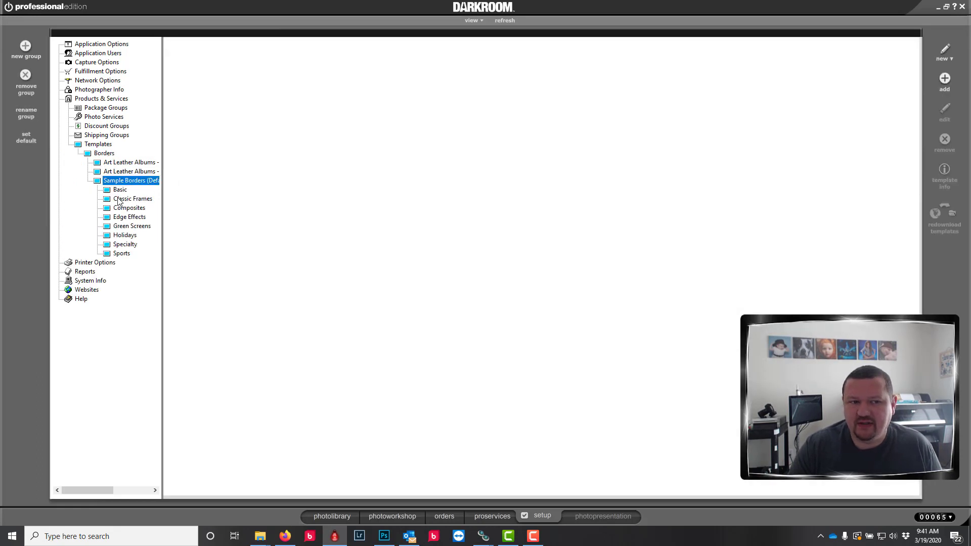
left_click(122, 192)
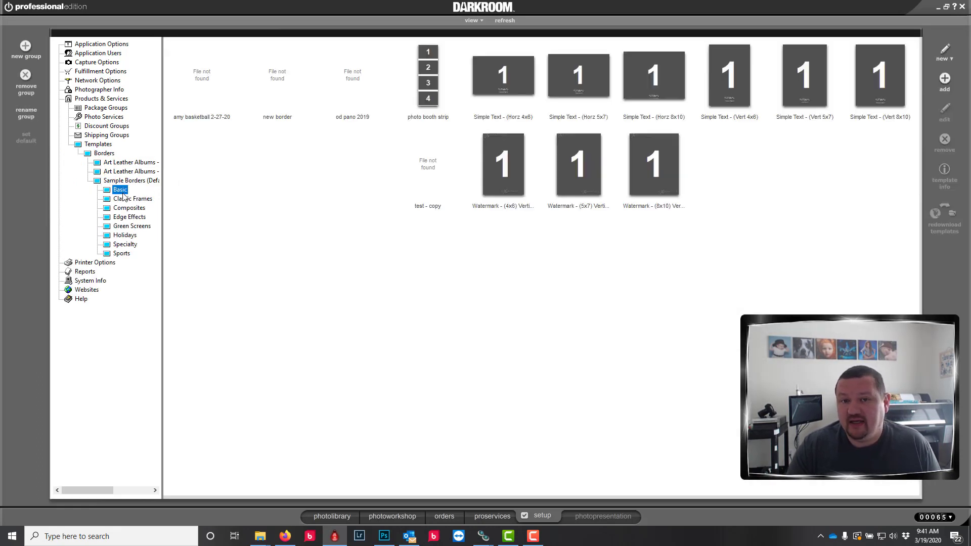
left_click(342, 77)
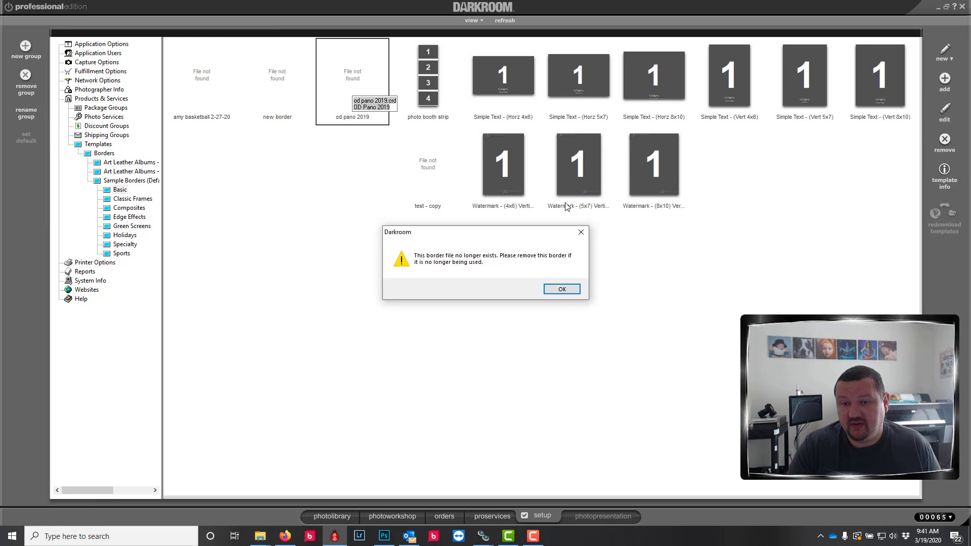
left_click(571, 294)
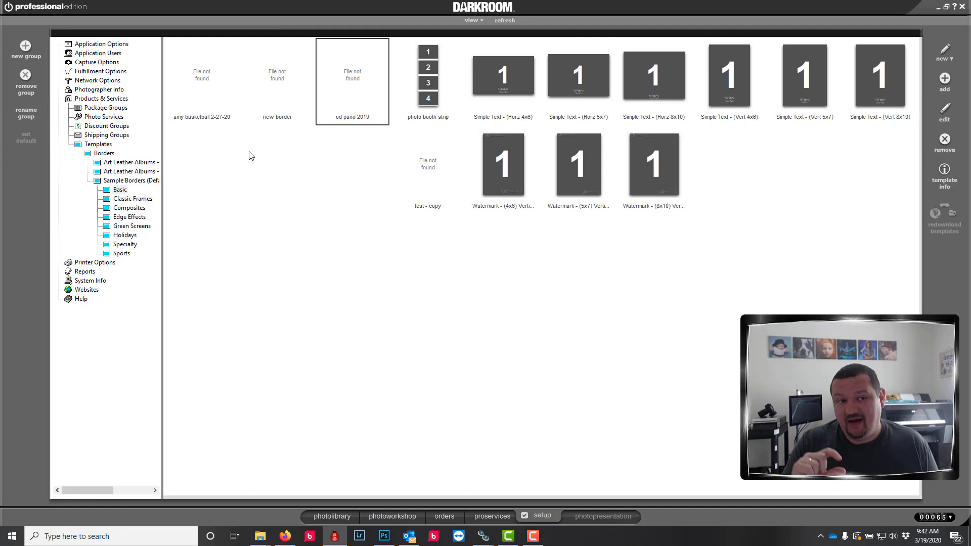
- Browse from This PC to the Desktop's hot folder test22 and inspect its full path
mouse_move(260, 536)
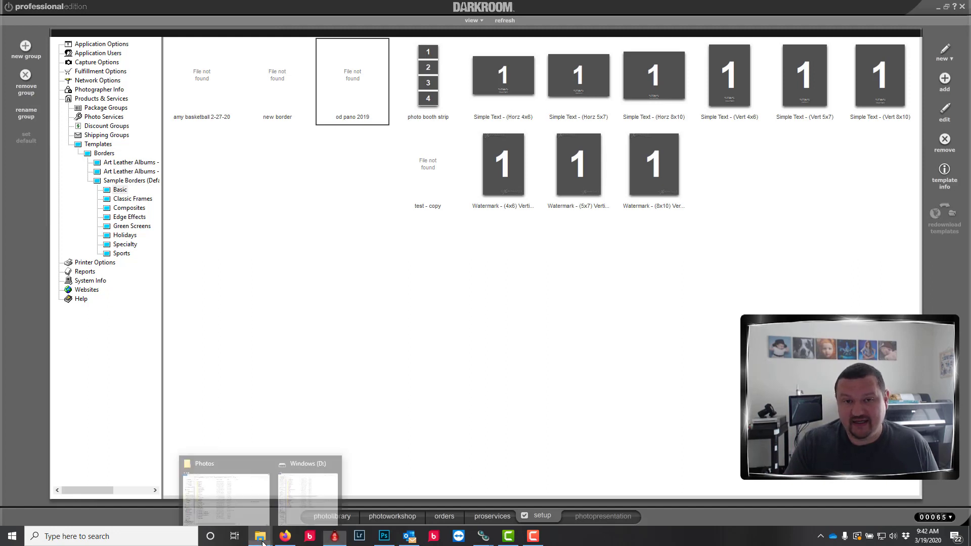
left_click(261, 493)
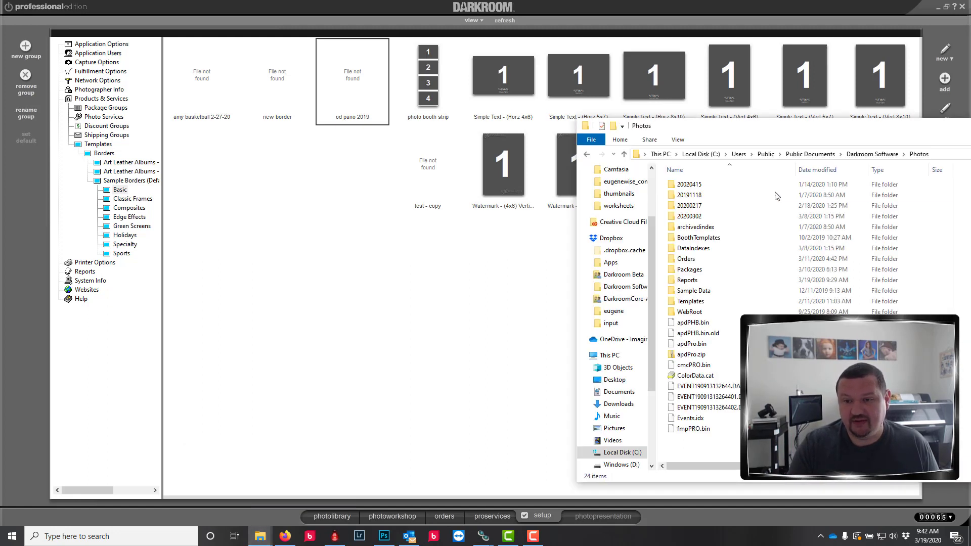
left_click(627, 357)
left_click_drag(652, 125, 354, 59)
double_click(521, 124)
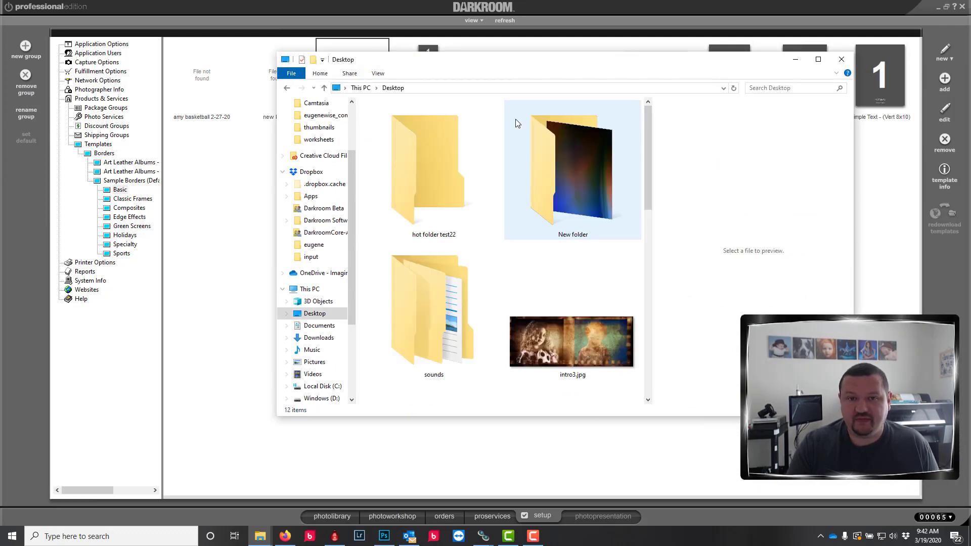
left_click(477, 89)
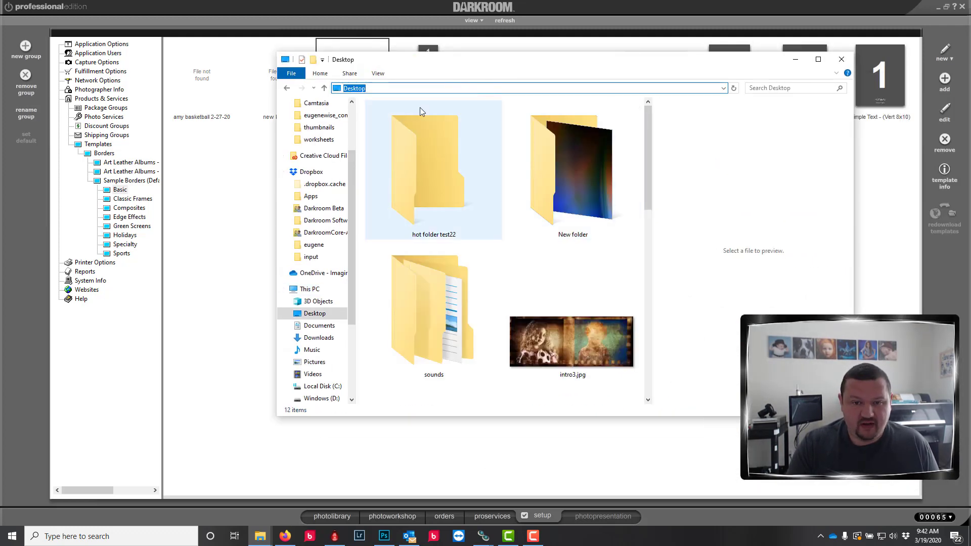
double_click(420, 131)
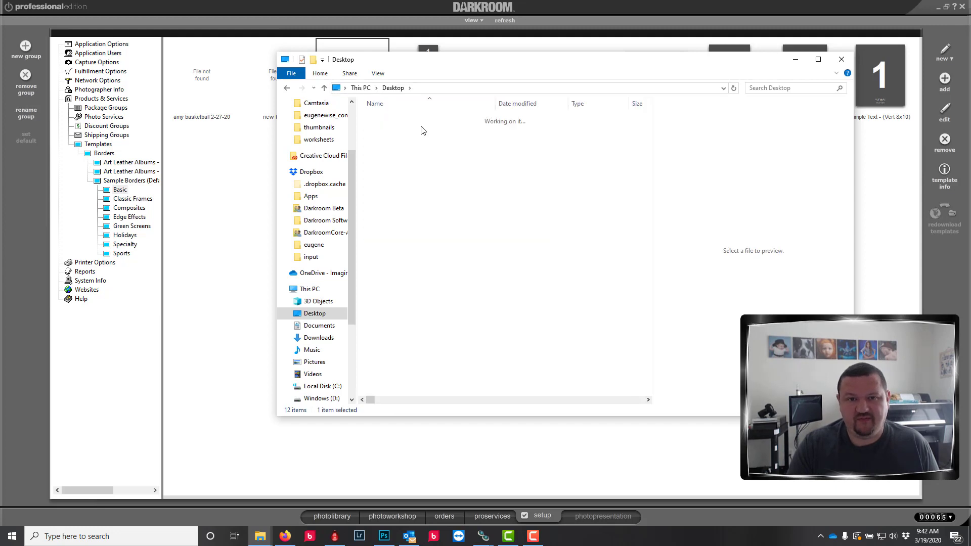
left_click(507, 89)
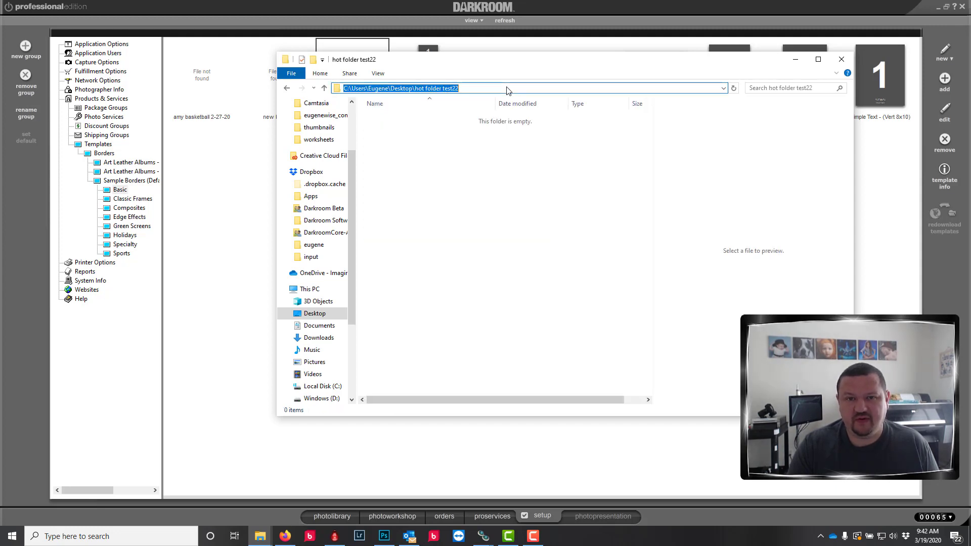
double_click(384, 90)
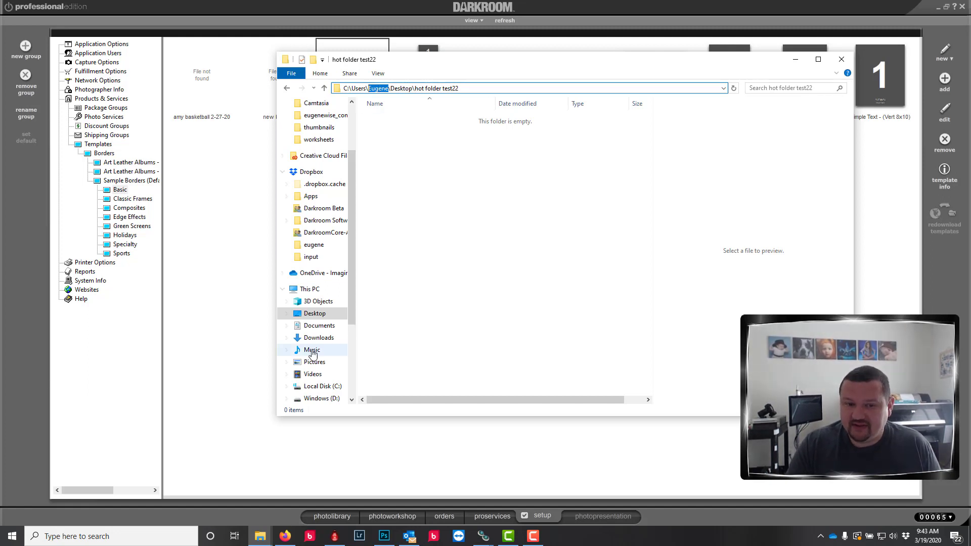
- Open Local Disk (X:), then its Templates folder, then Borders
scroll(311, 311, "down", 3)
scroll(311, 311, "down", 2)
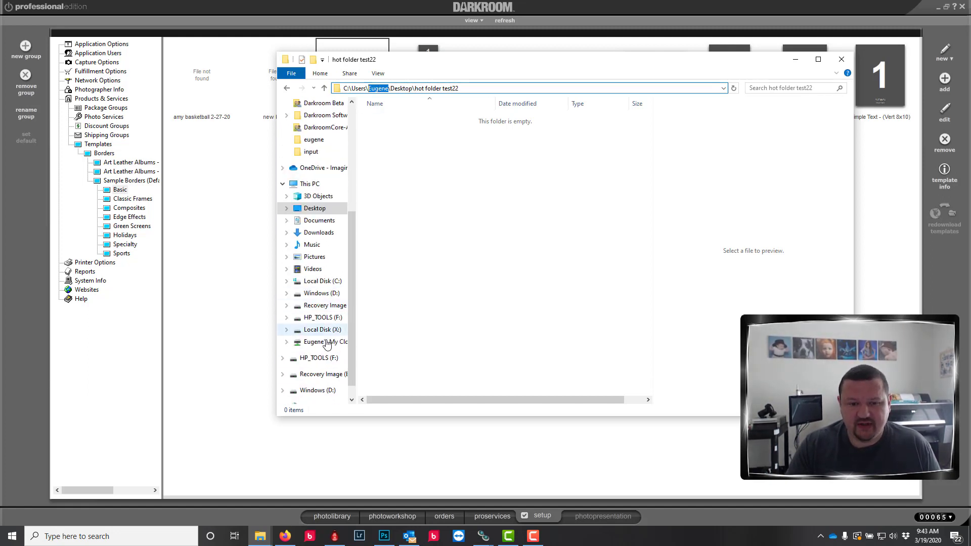
left_click(320, 330)
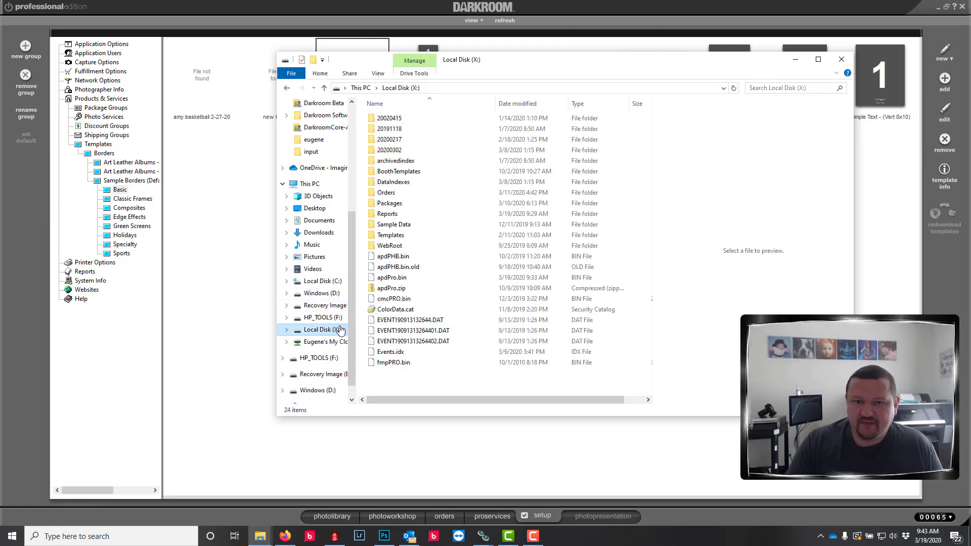
double_click(390, 237)
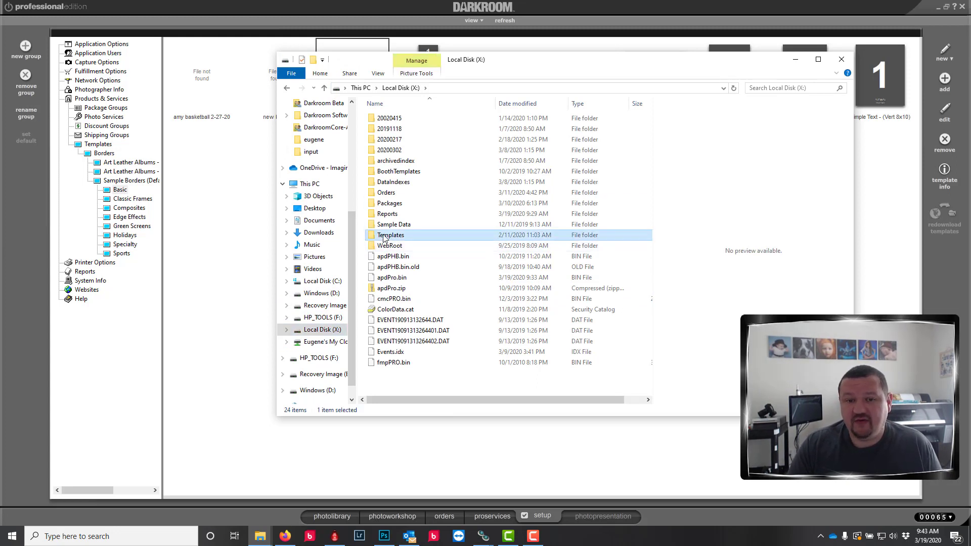
double_click(389, 132)
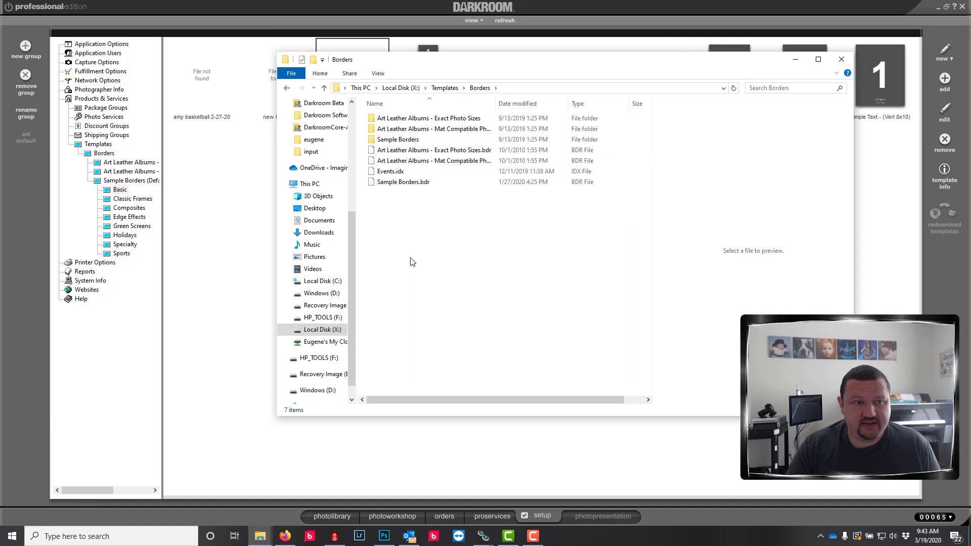
- Create a new border group named My Templates directly under Borders
left_click(27, 51)
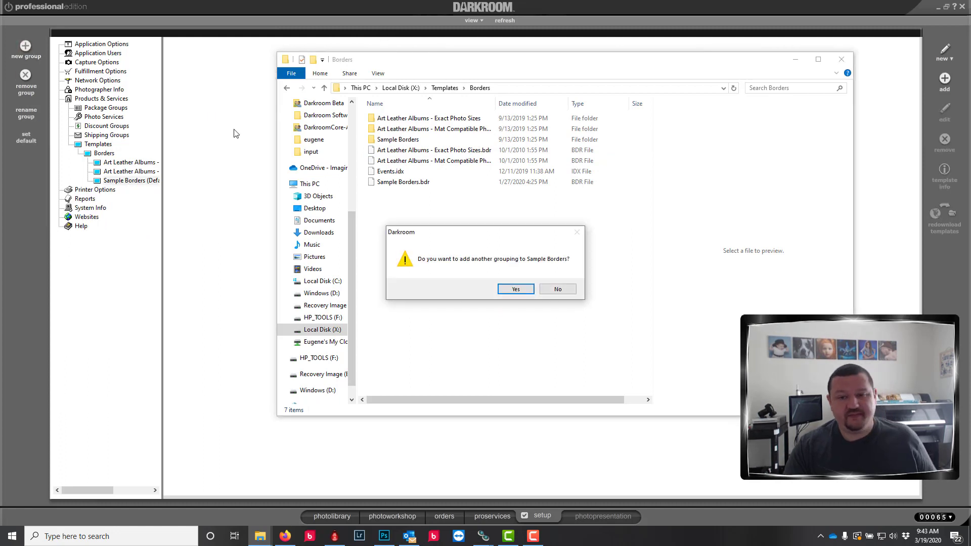
left_click(556, 291)
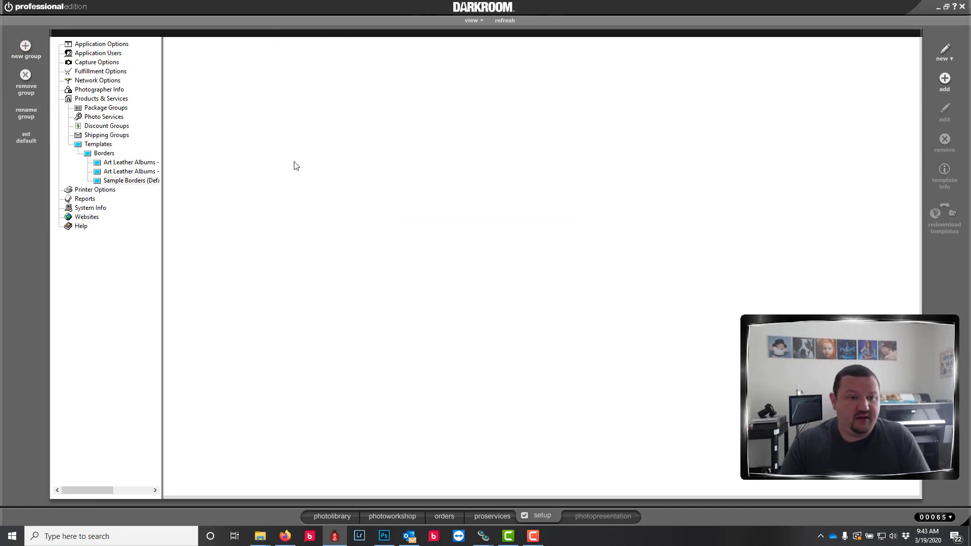
left_click(94, 154)
left_click(24, 47)
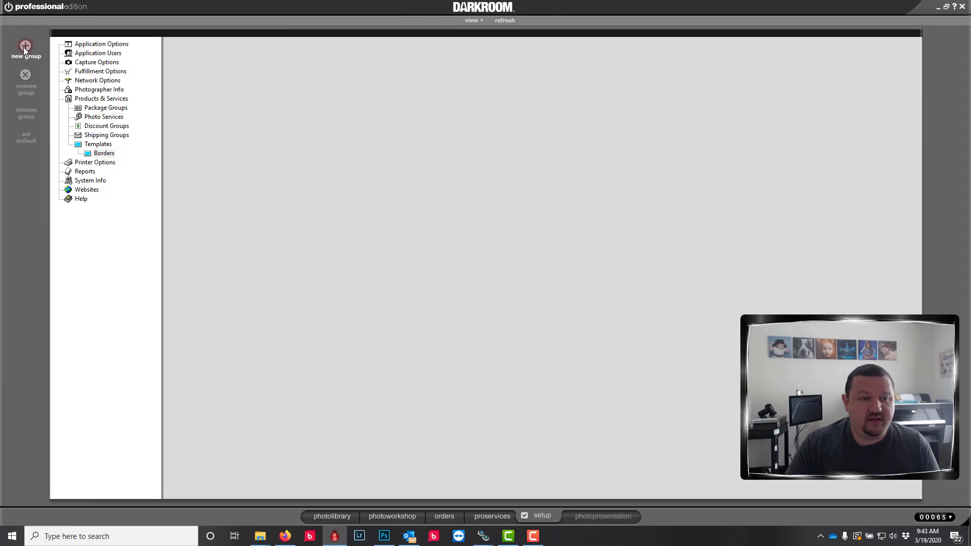
type("M")
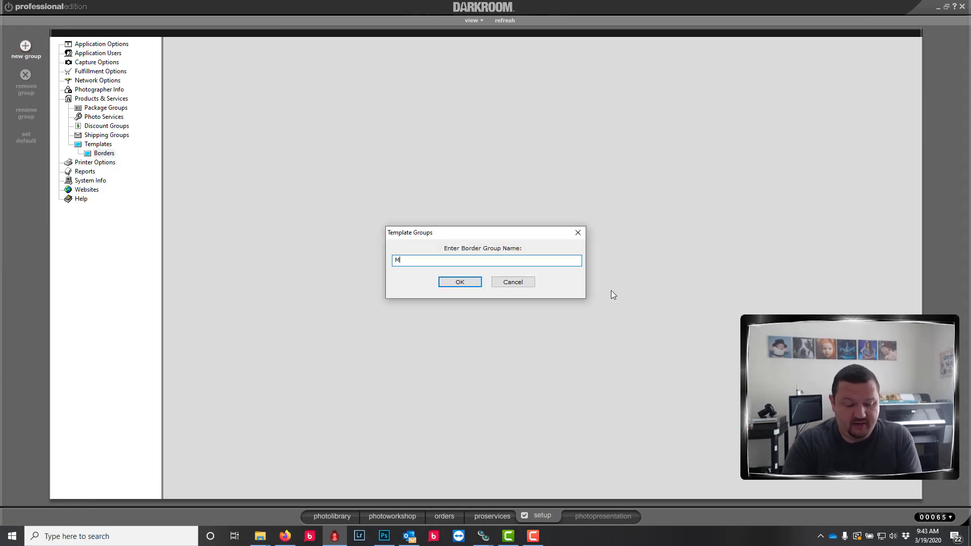
type("y Te")
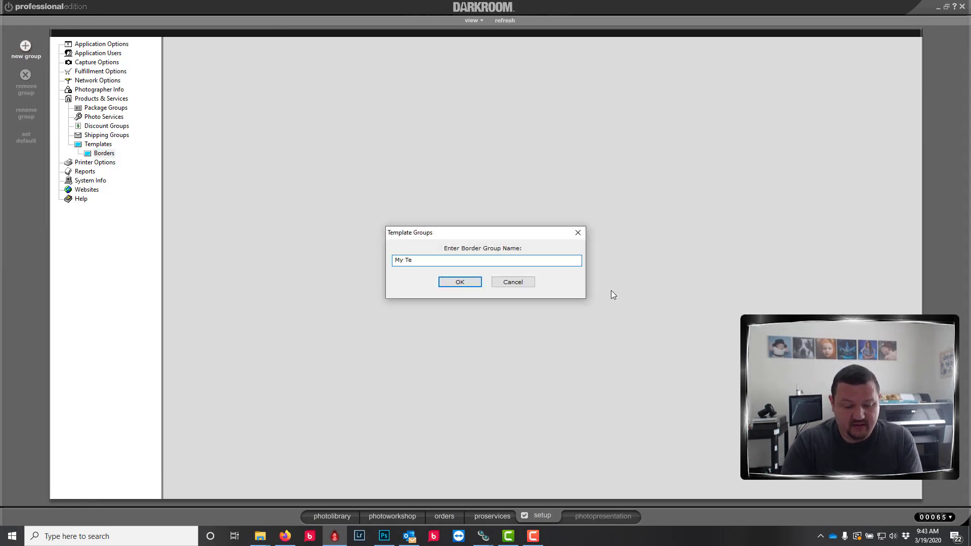
type("mplates")
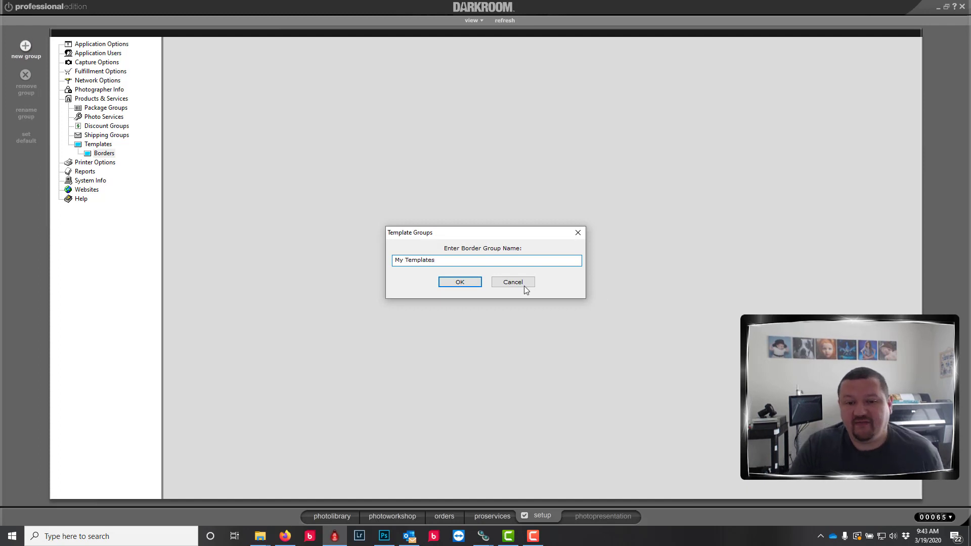
left_click(460, 279)
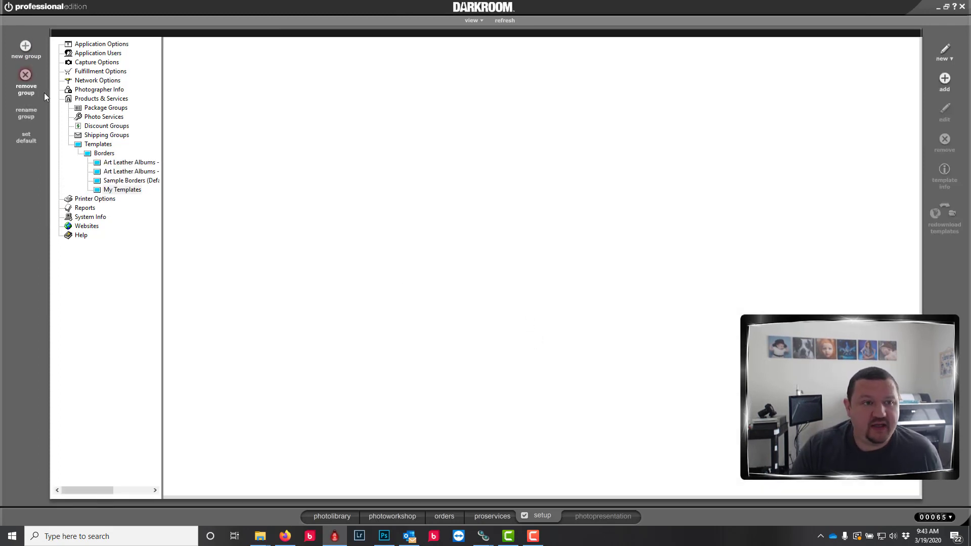
- Add an Art Templates group nested inside My Templates
left_click(26, 51)
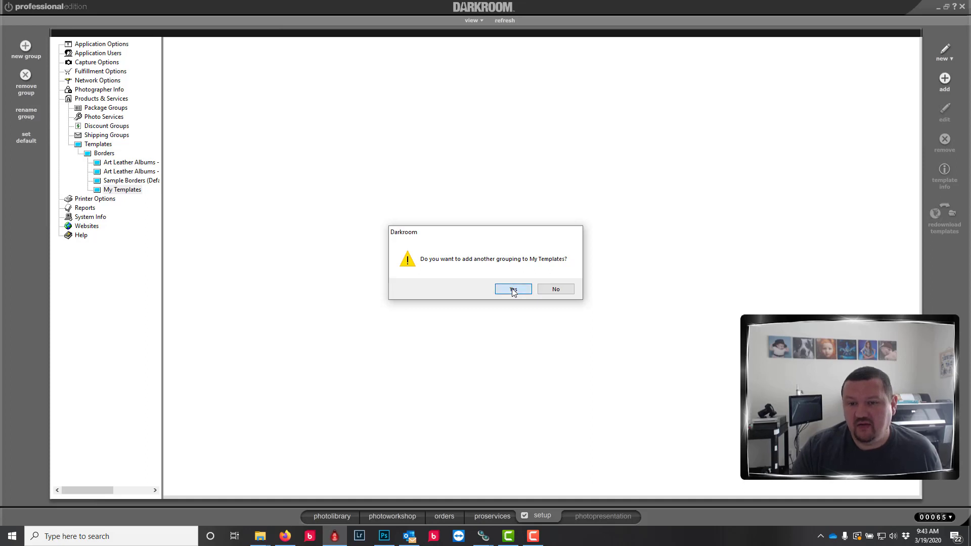
left_click(512, 289)
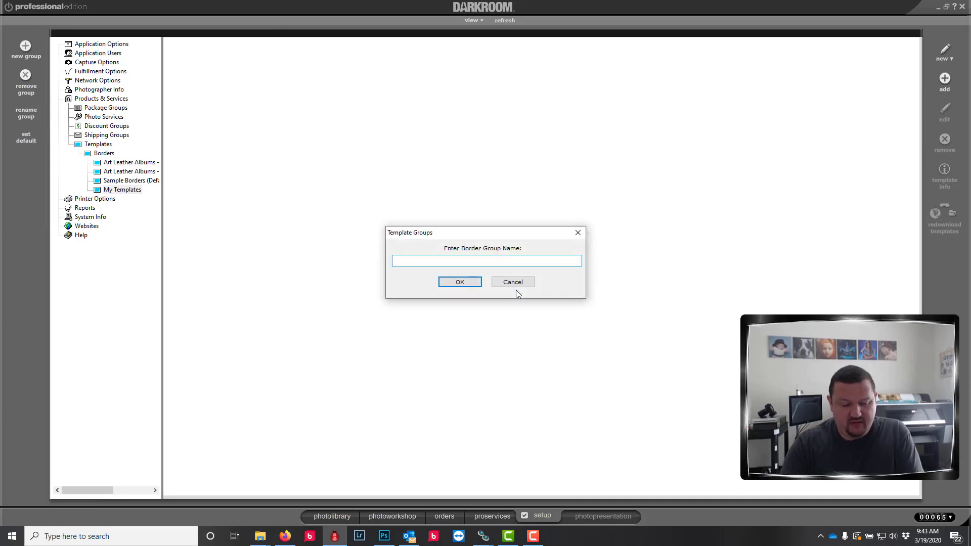
type("Art ")
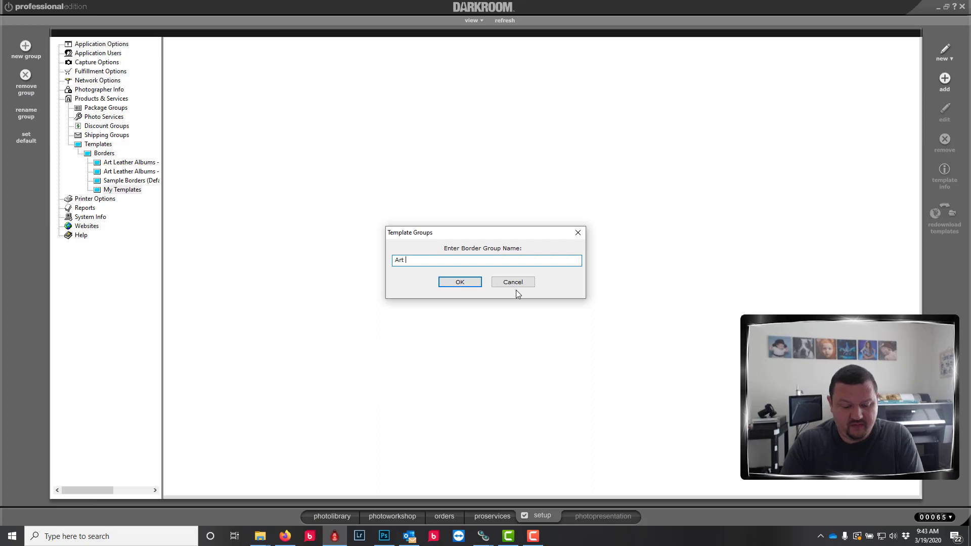
type("Template")
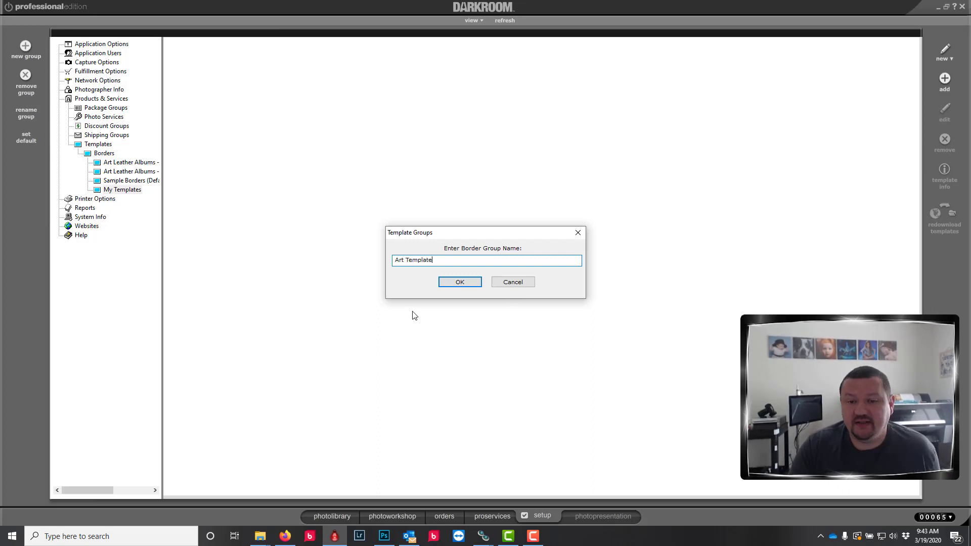
type("s")
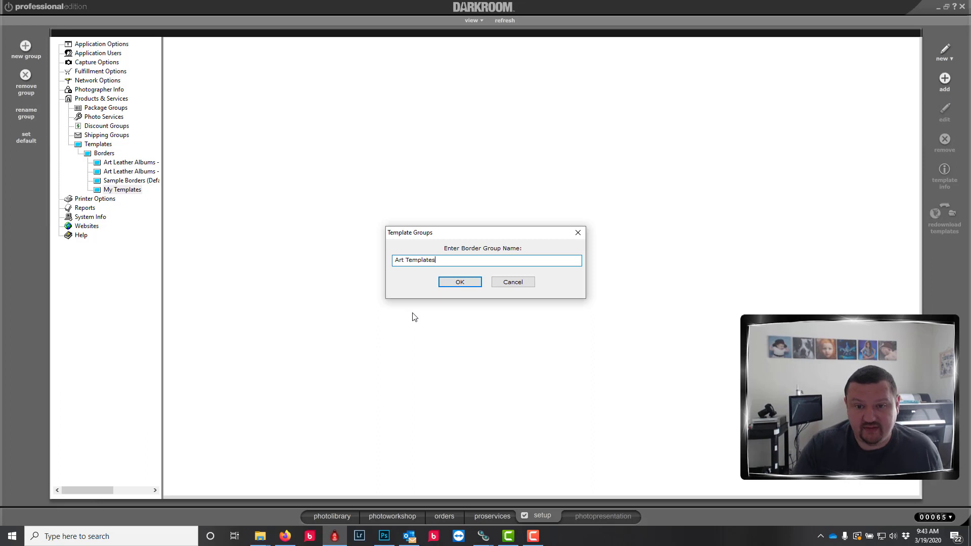
left_click(459, 282)
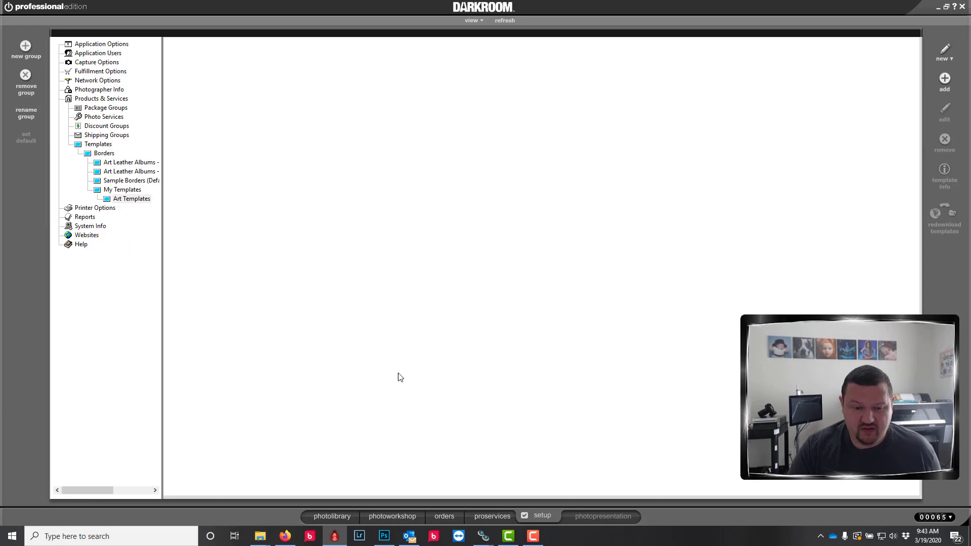
- Close the Windows (D:) folder window and return to the Borders window
mouse_move(260, 535)
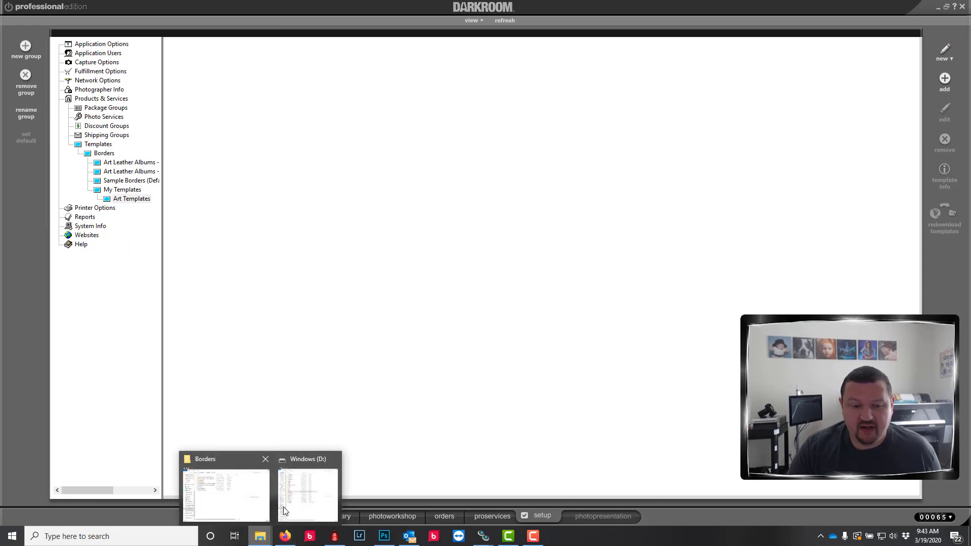
left_click(311, 502)
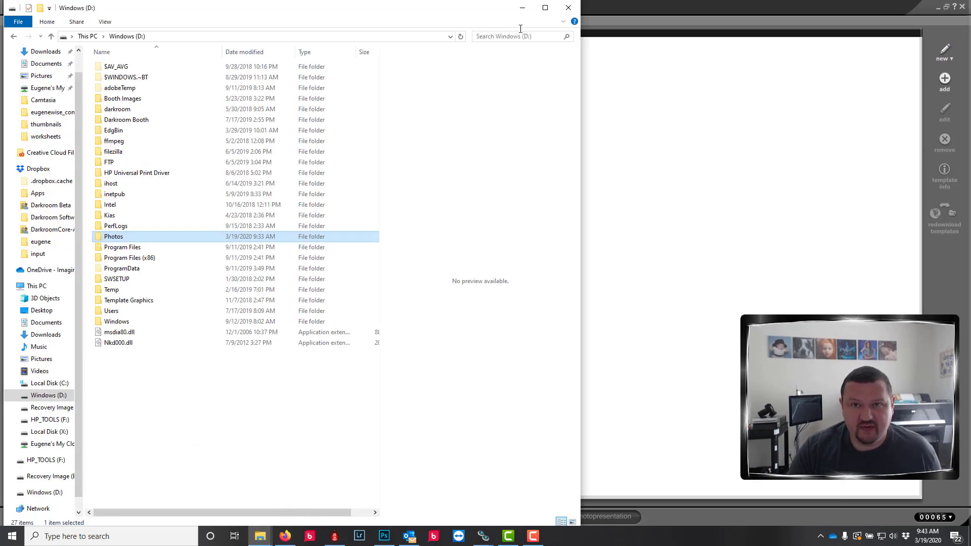
left_click(568, 7)
left_click(260, 536)
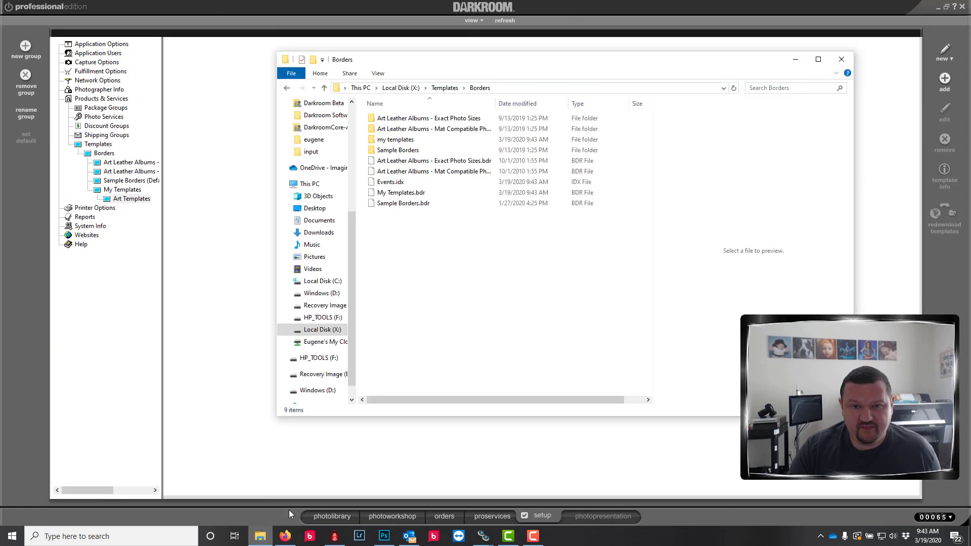
- Inside my templates, make a folder named art templates and drag intro2.jpg into it
double_click(394, 140)
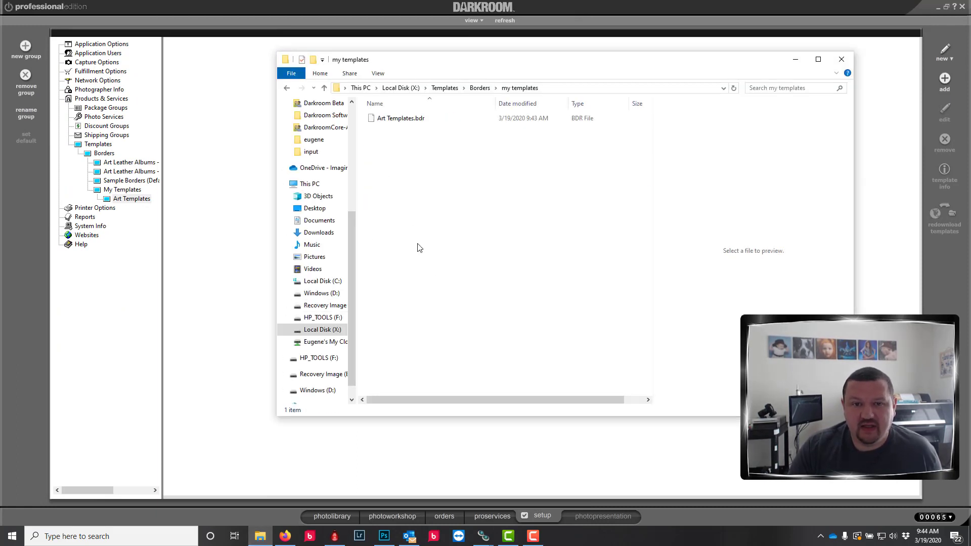
right_click(404, 188)
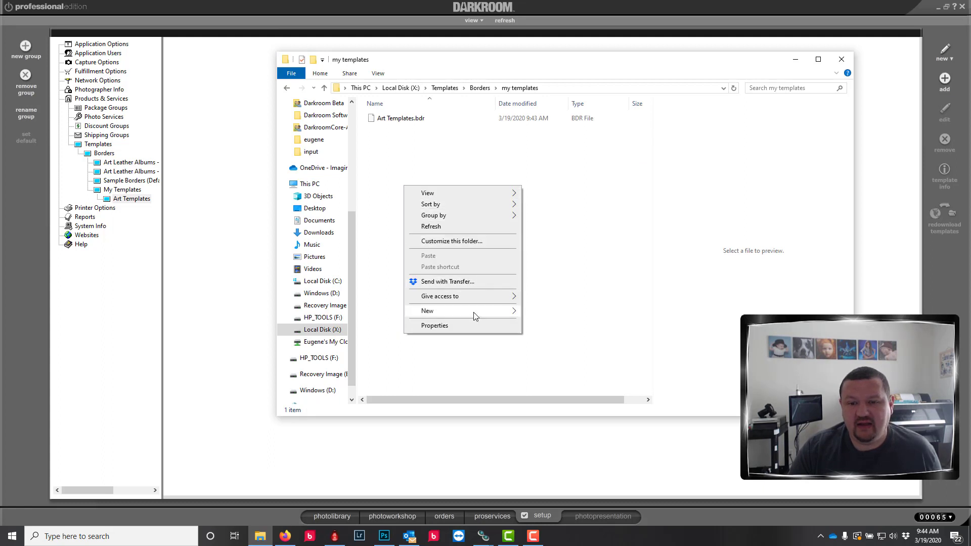
mouse_move(480, 313)
left_click(546, 313)
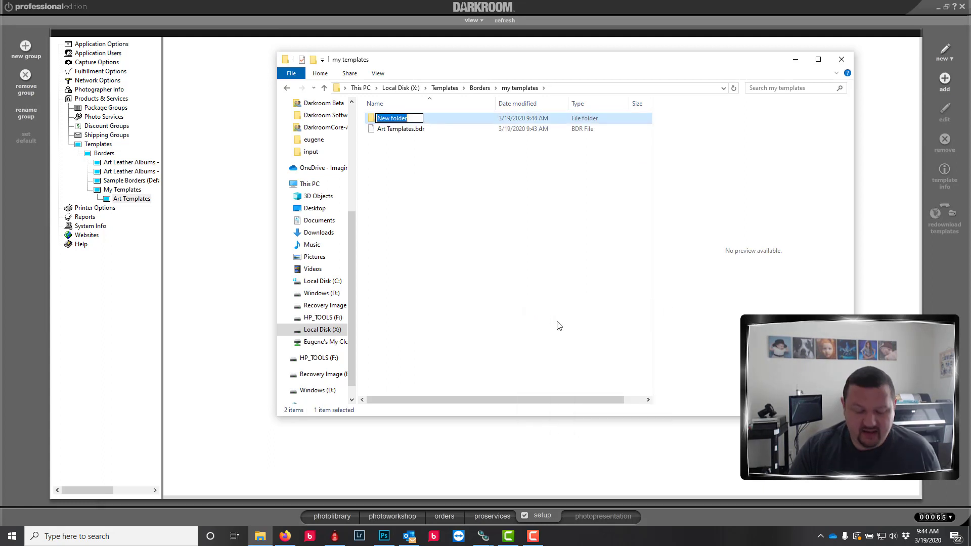
type("art ")
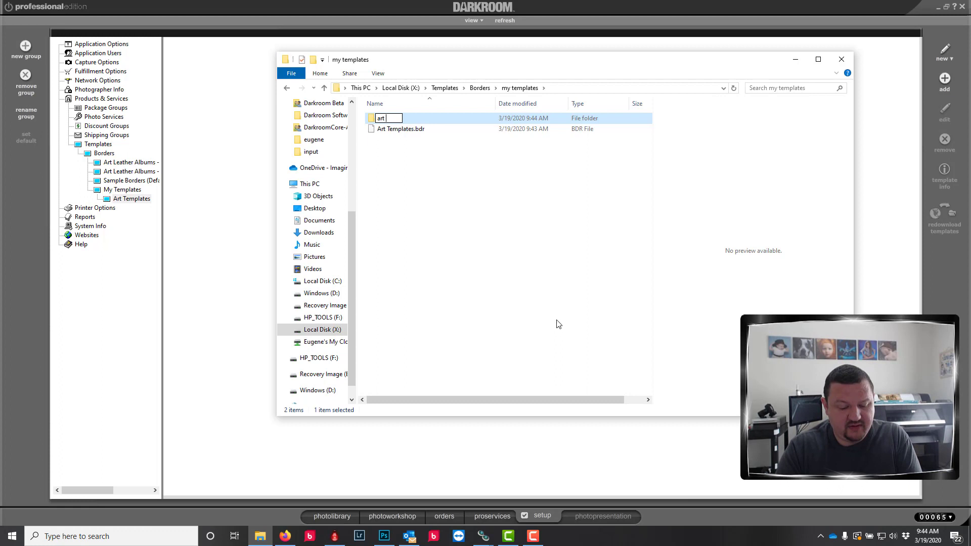
type("templates")
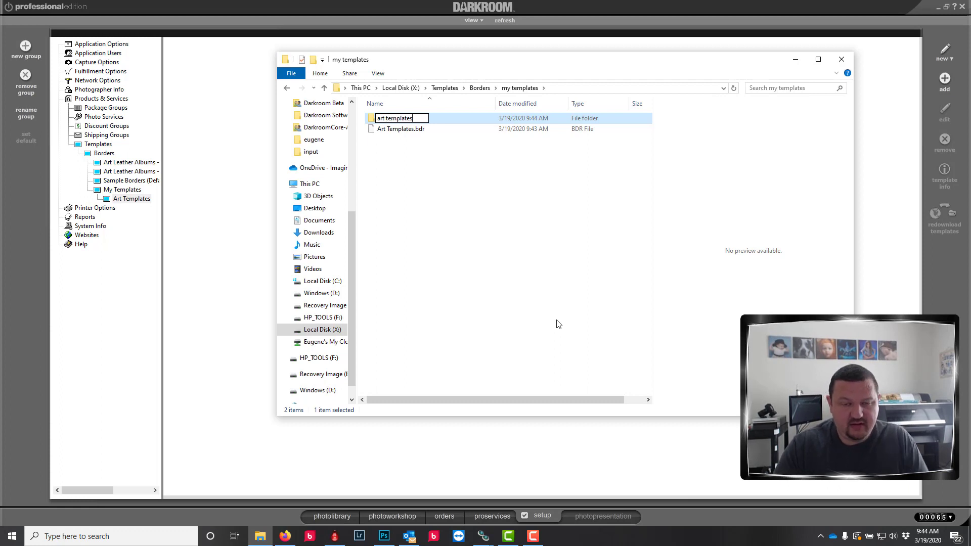
left_click(447, 122)
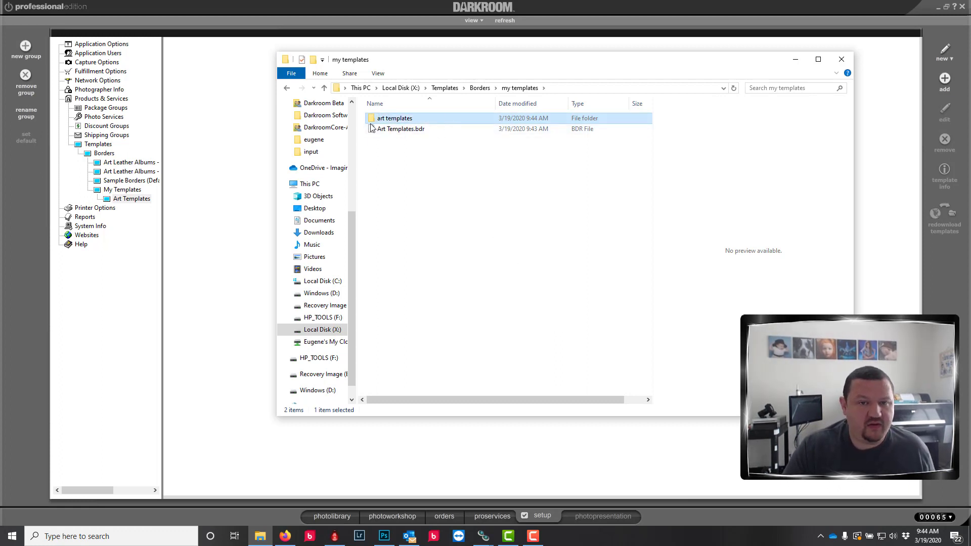
double_click(403, 119)
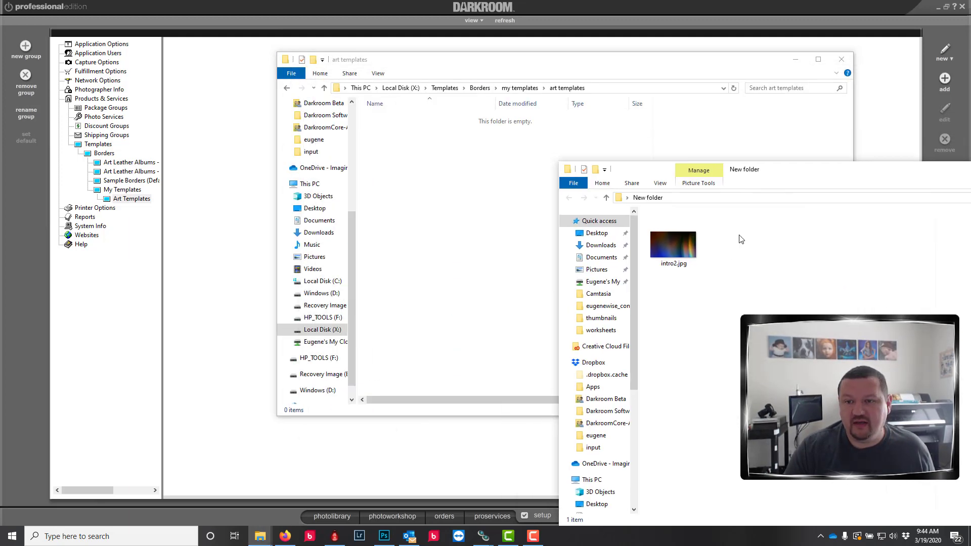
left_click_drag(673, 245, 434, 232)
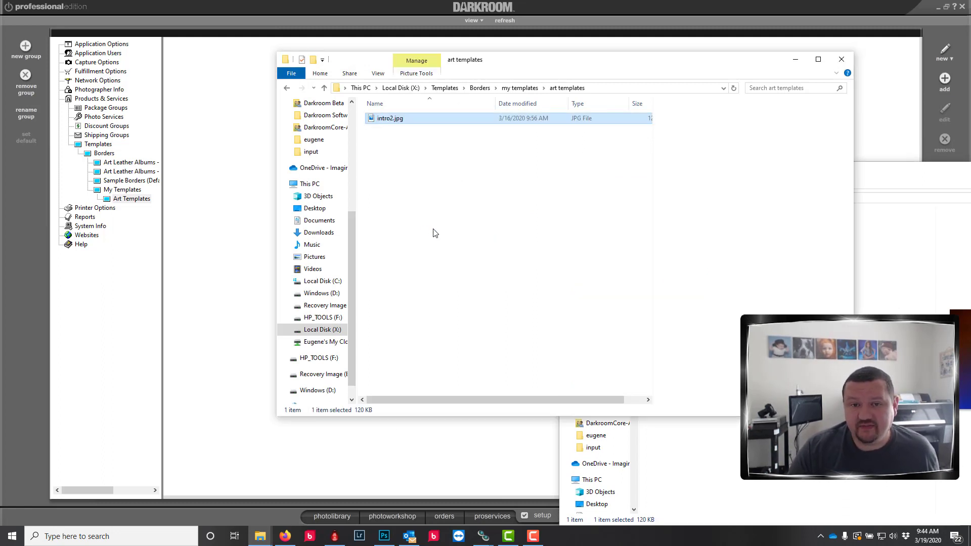
- Accept the new border's page settings and begin adding a graphic from the X: drive
left_click(742, 7)
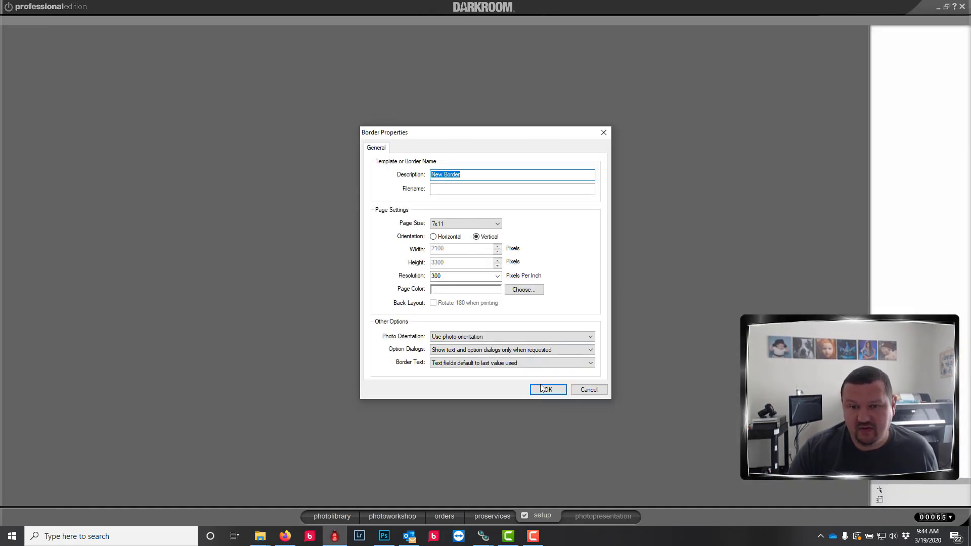
left_click(542, 389)
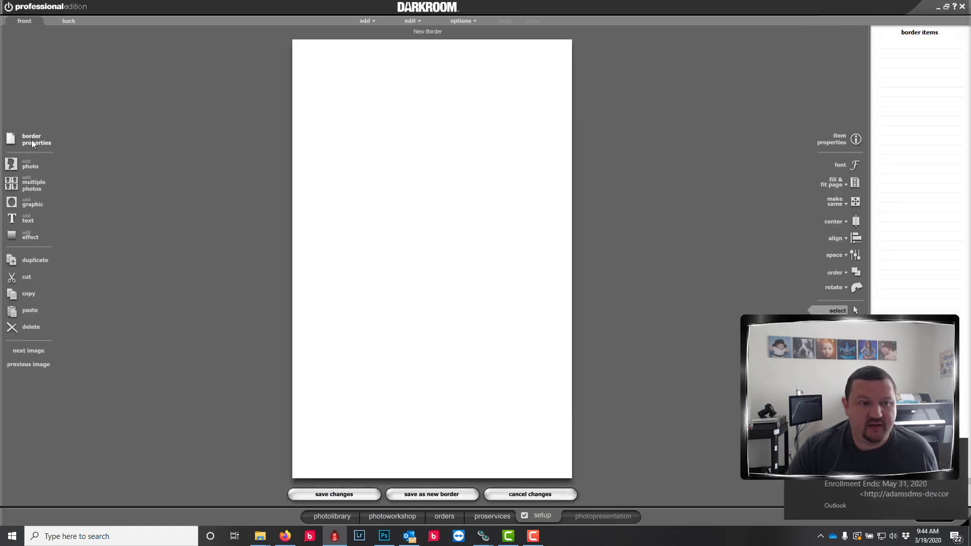
left_click(30, 203)
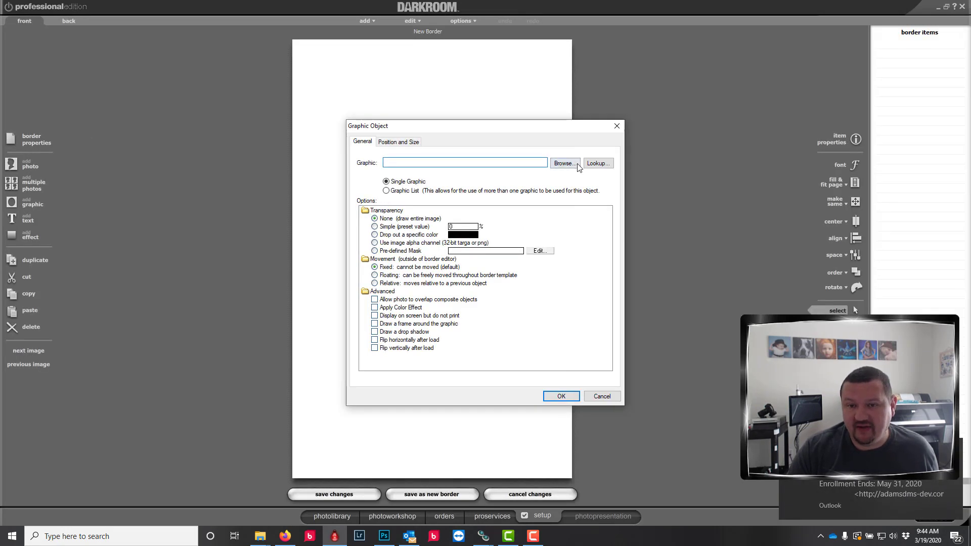
left_click(563, 163)
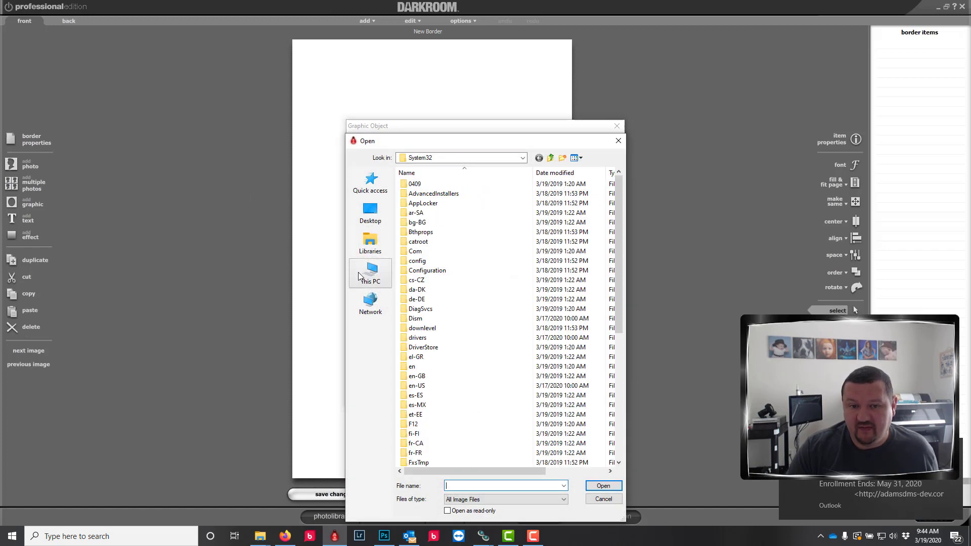
left_click(366, 275)
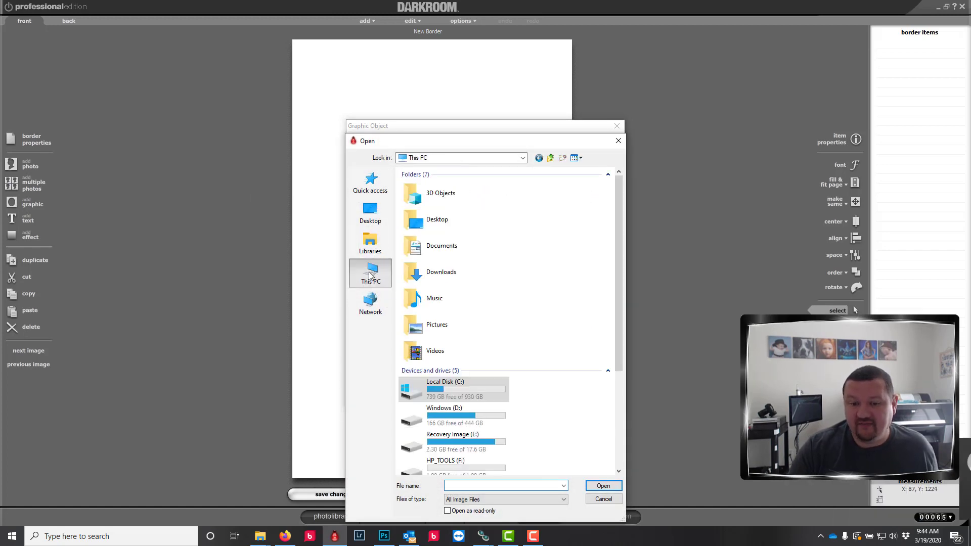
scroll(465, 336, "down", 3)
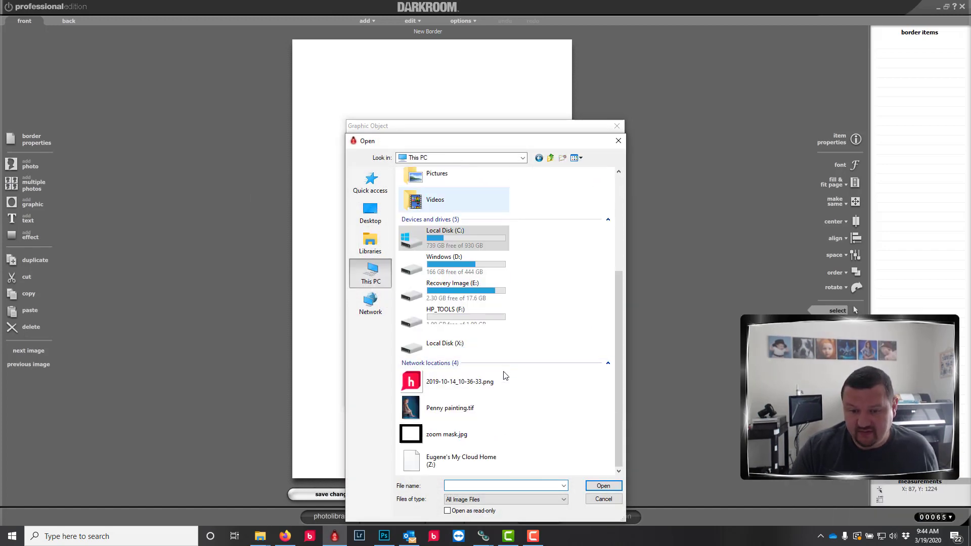
double_click(452, 344)
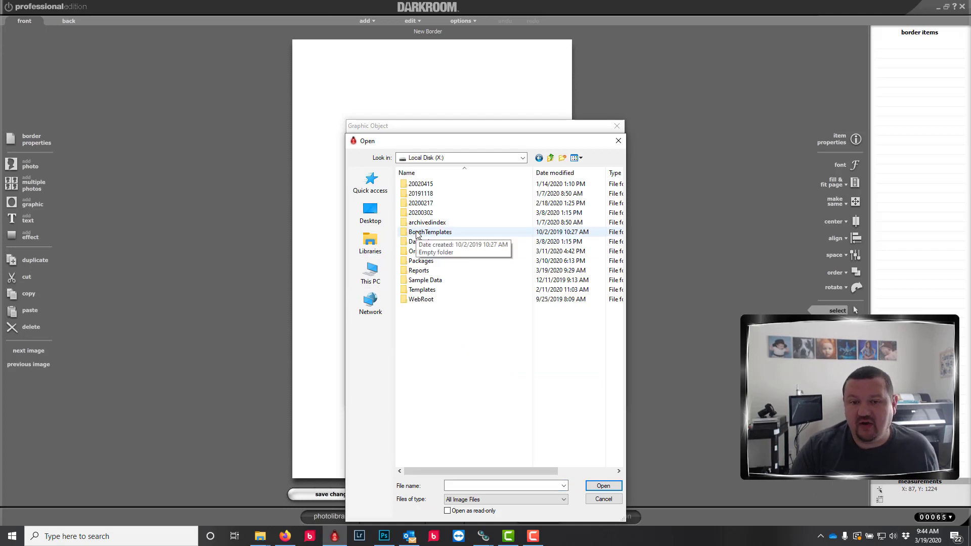
- Place intro2.jpg from Templates\Borders\my templates\art templates as the full-page background graphic
double_click(420, 290)
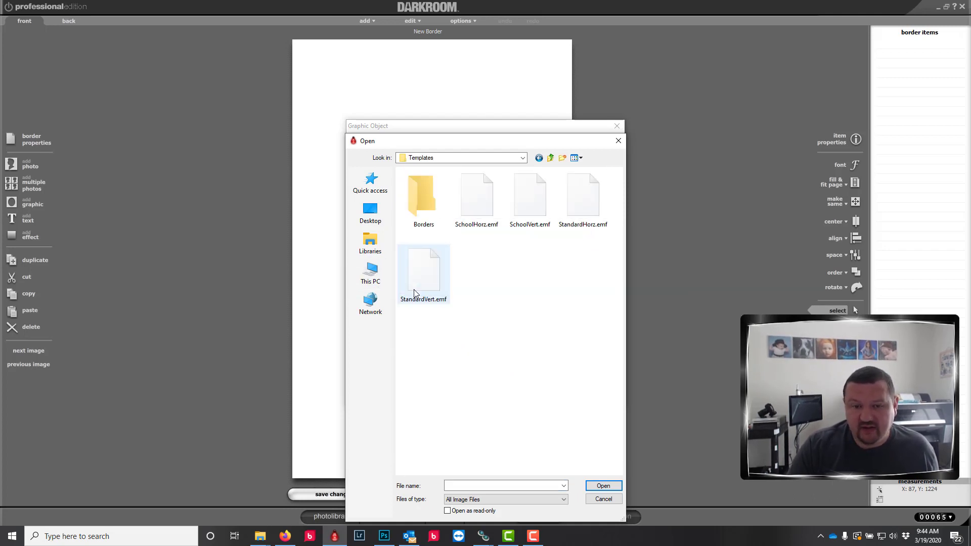
double_click(419, 213)
double_click(420, 203)
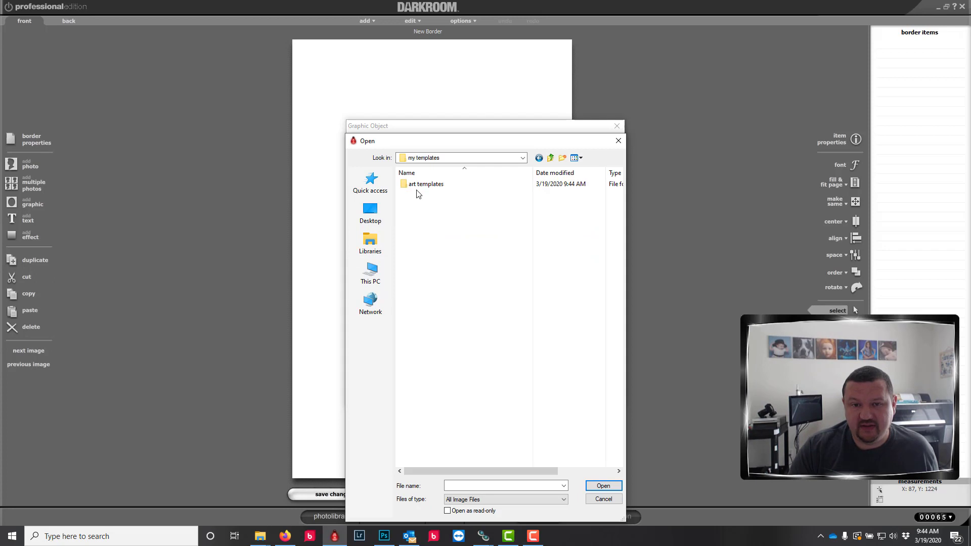
double_click(418, 185)
left_click(418, 204)
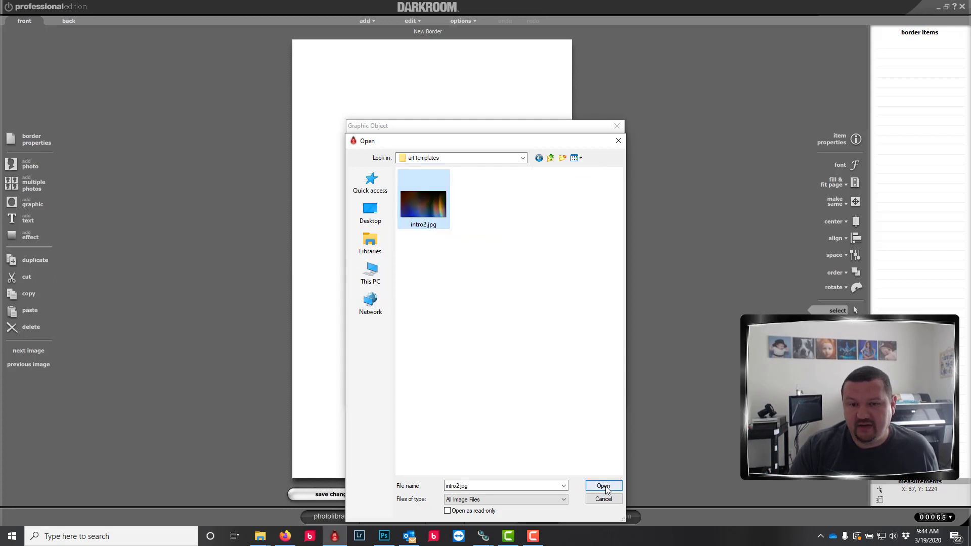
left_click(603, 485)
left_click(560, 396)
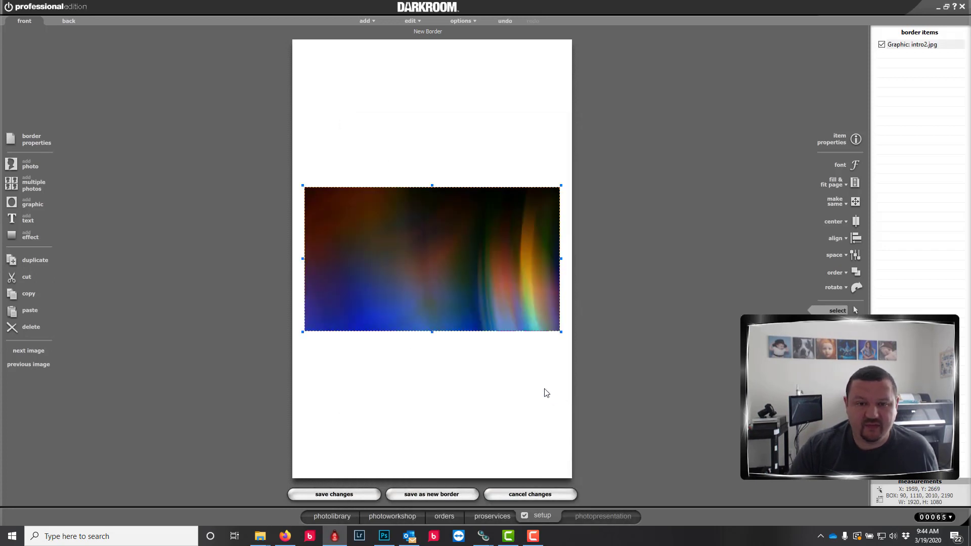
scroll(412, 258, "up", 2)
scroll(415, 262, "up", 1)
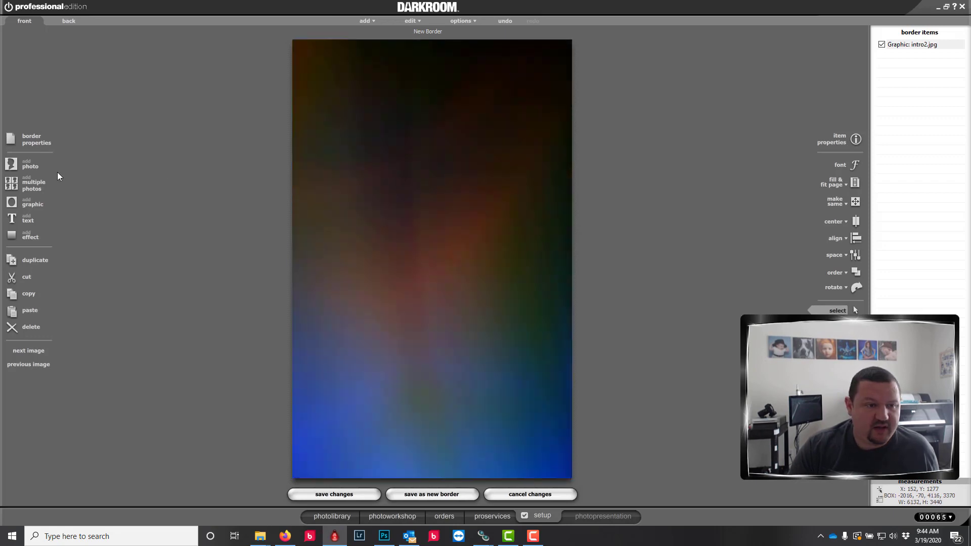
- Add a Photo1 slot with default settings and set it to Chroma-key green-screen
left_click(17, 161)
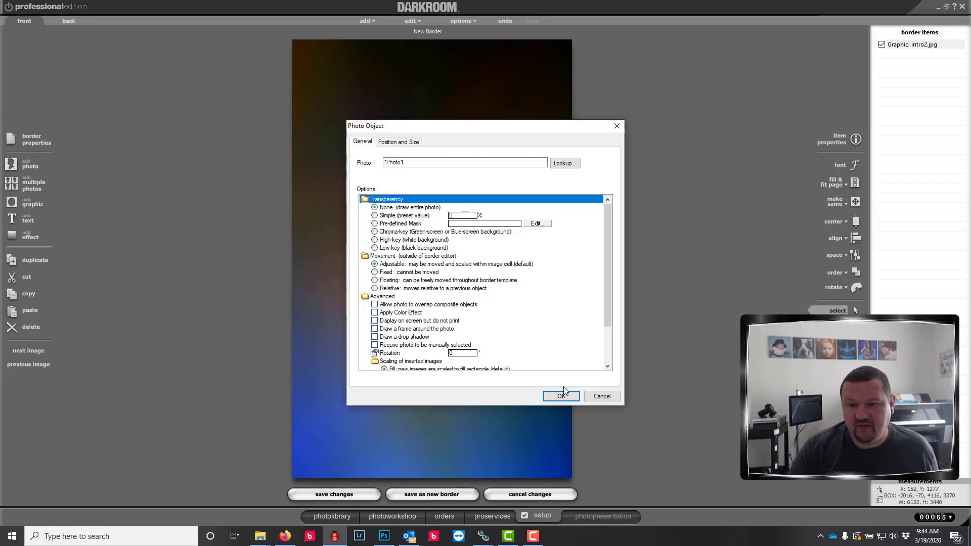
left_click(560, 395)
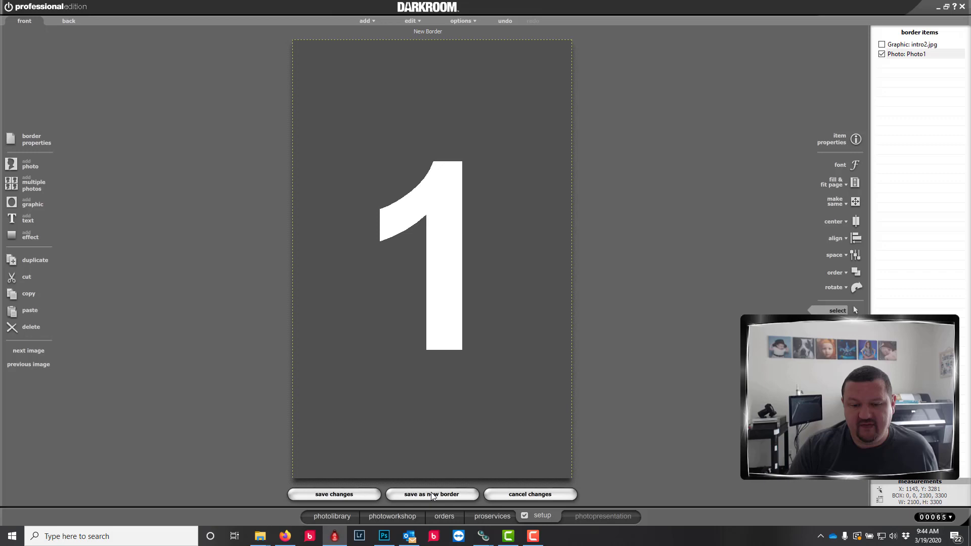
double_click(427, 182)
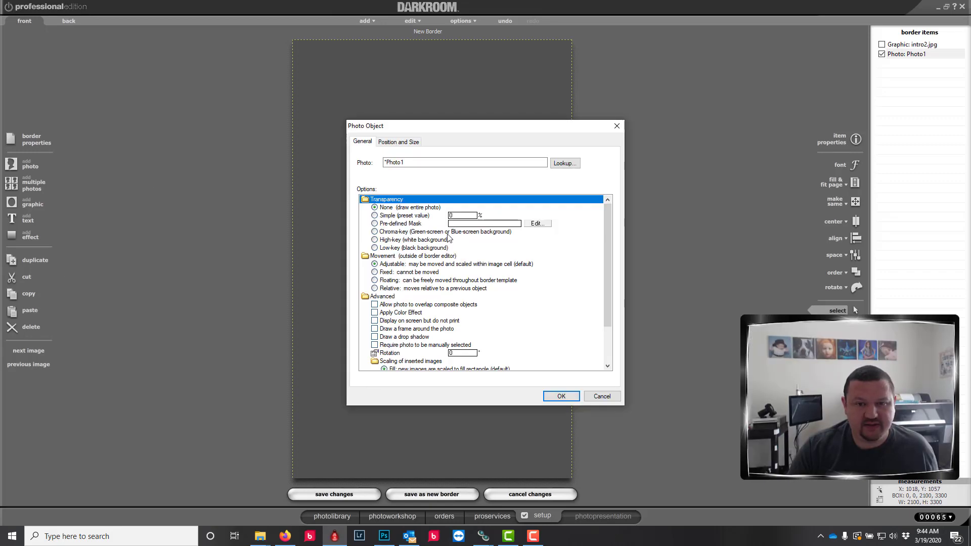
left_click(396, 231)
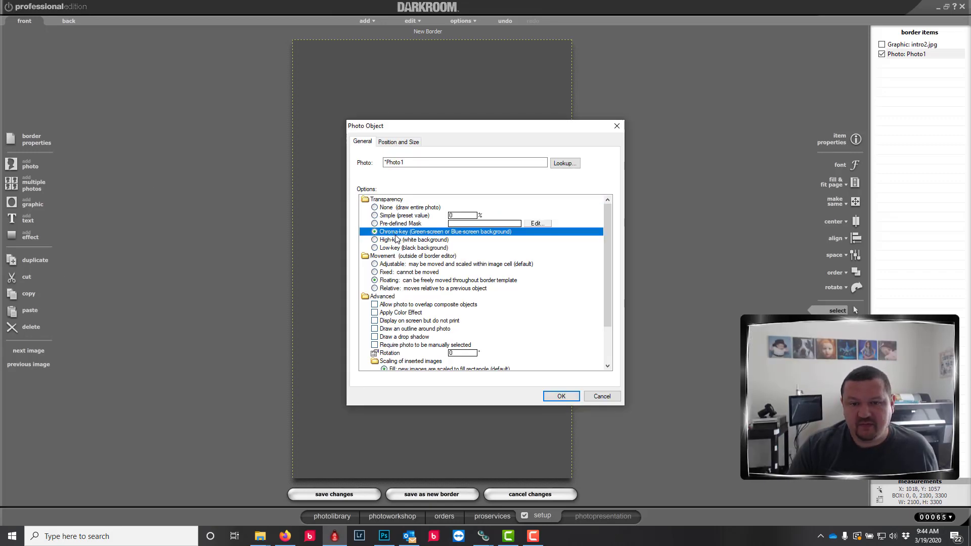
left_click(560, 396)
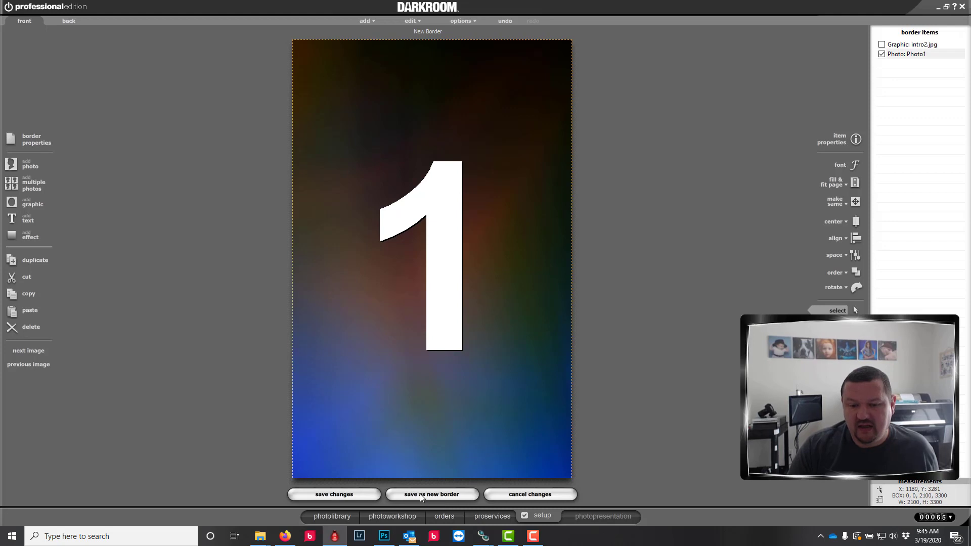
- Save as a new border, browsing to X:\Templates\Borders\my templates\art templates
left_click(420, 497)
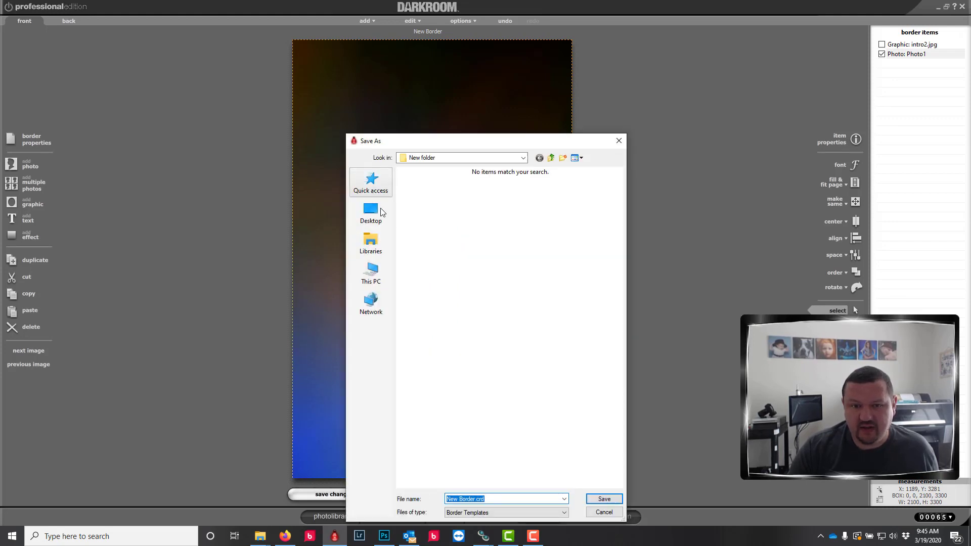
left_click(372, 280)
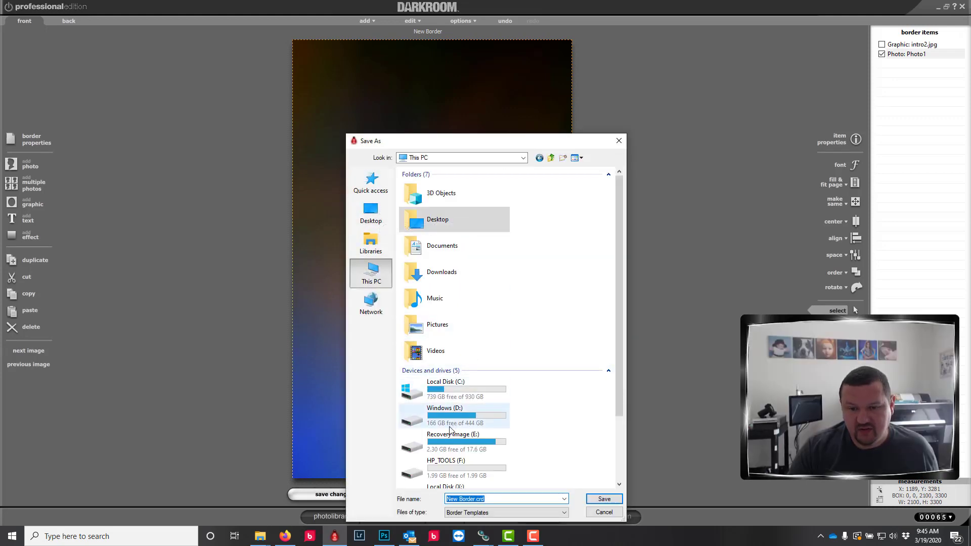
double_click(449, 488)
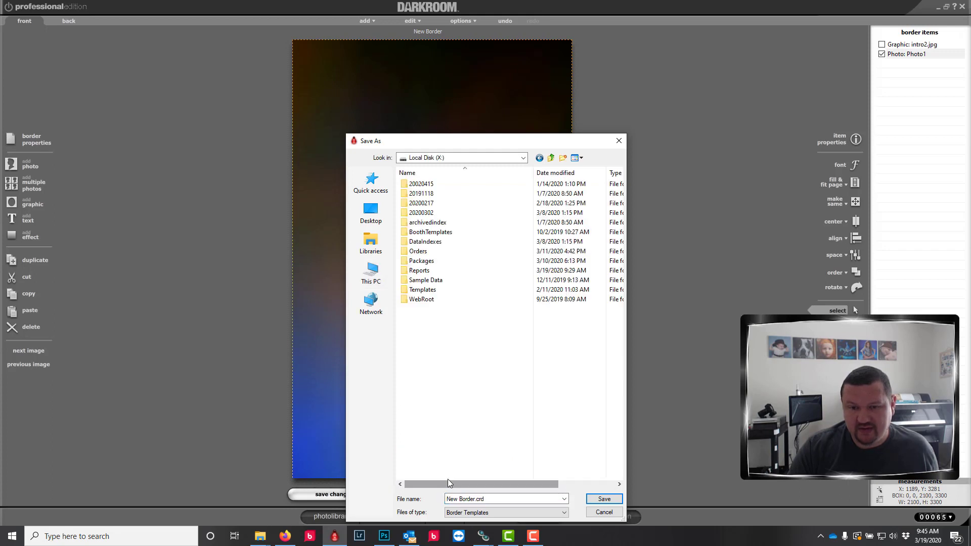
left_click(422, 291)
double_click(422, 291)
double_click(428, 193)
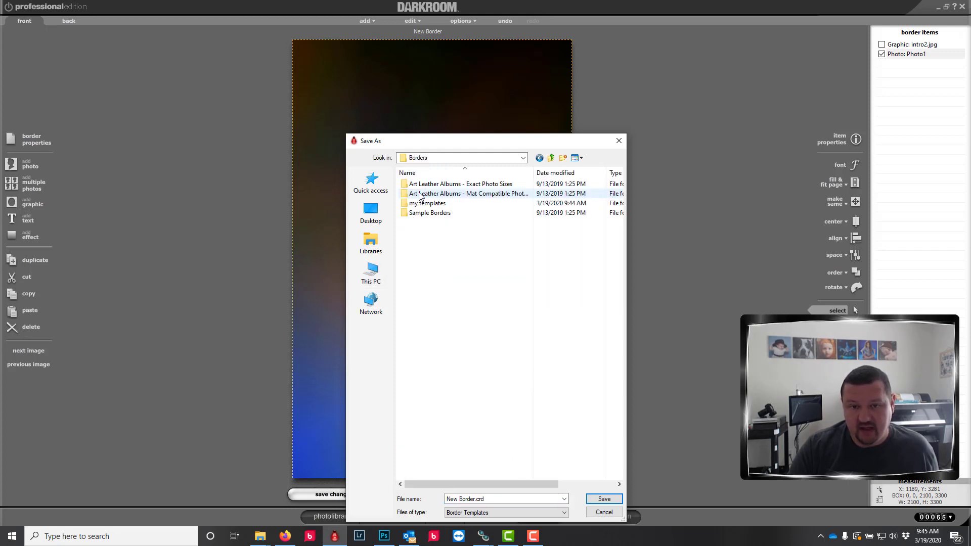
left_click(418, 204)
double_click(417, 204)
double_click(417, 184)
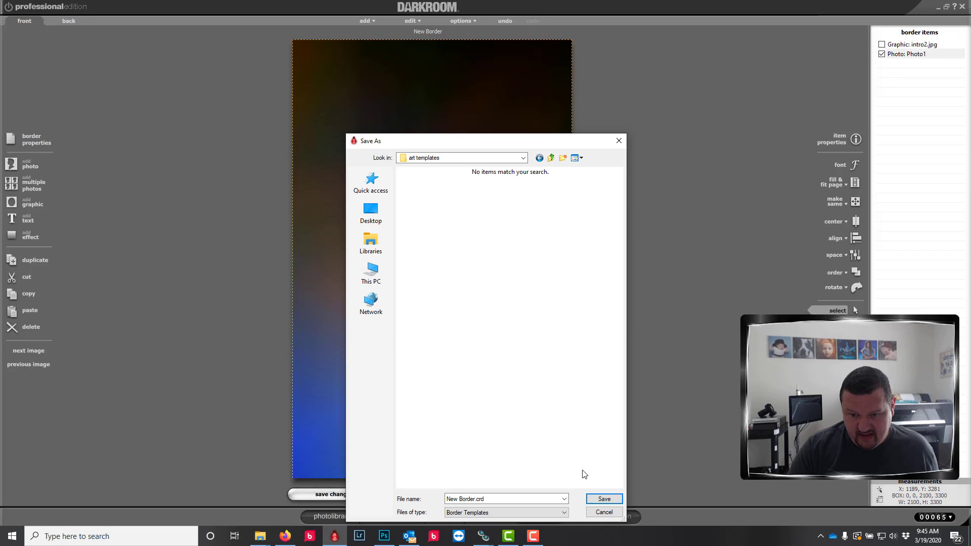
- Save New Border.crd and view it beside intro2.jpg in the art templates Explorer window
left_click(604, 499)
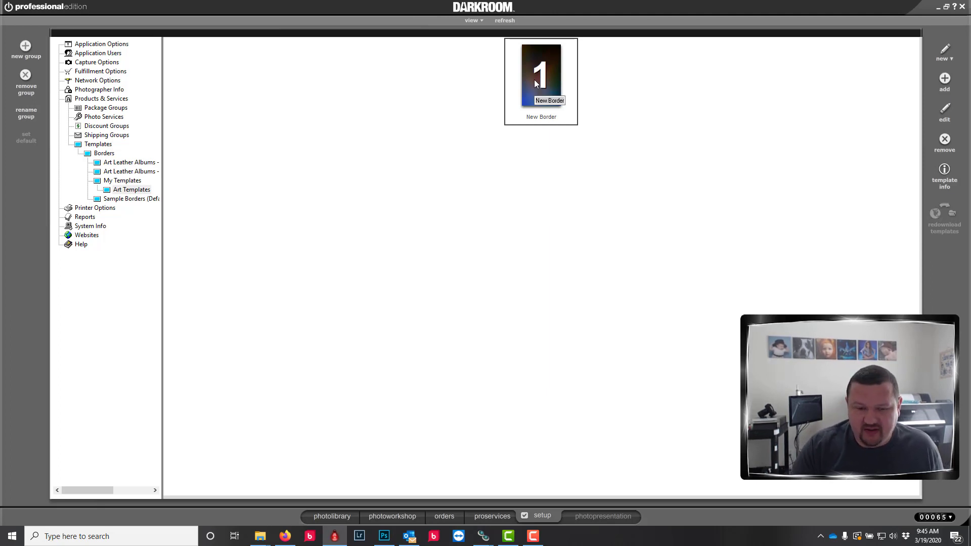
left_click(260, 536)
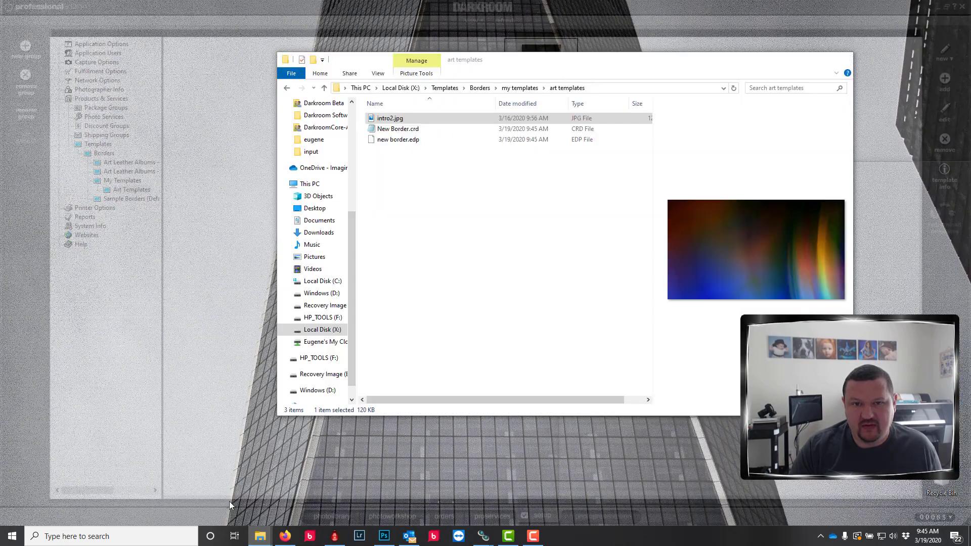
left_click(229, 501)
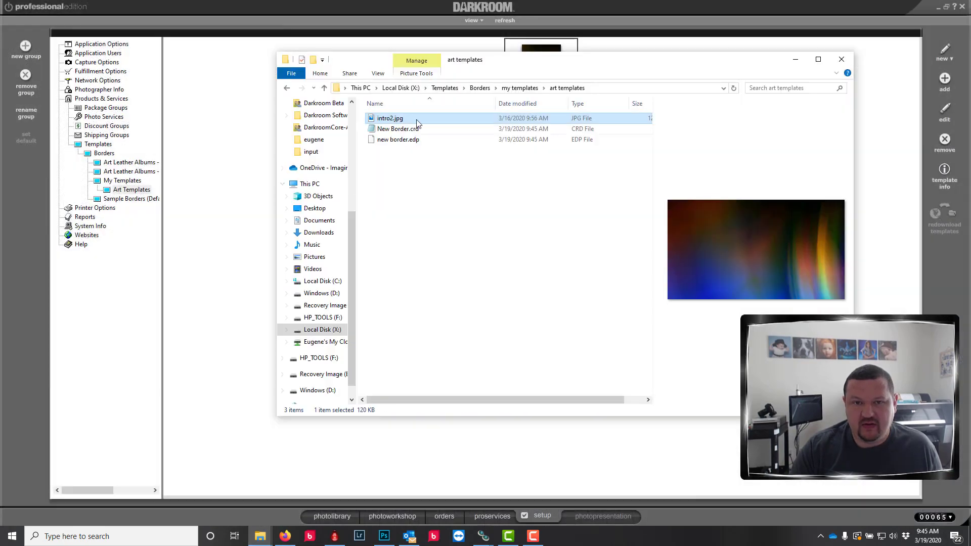
left_click(397, 129)
left_click(381, 119)
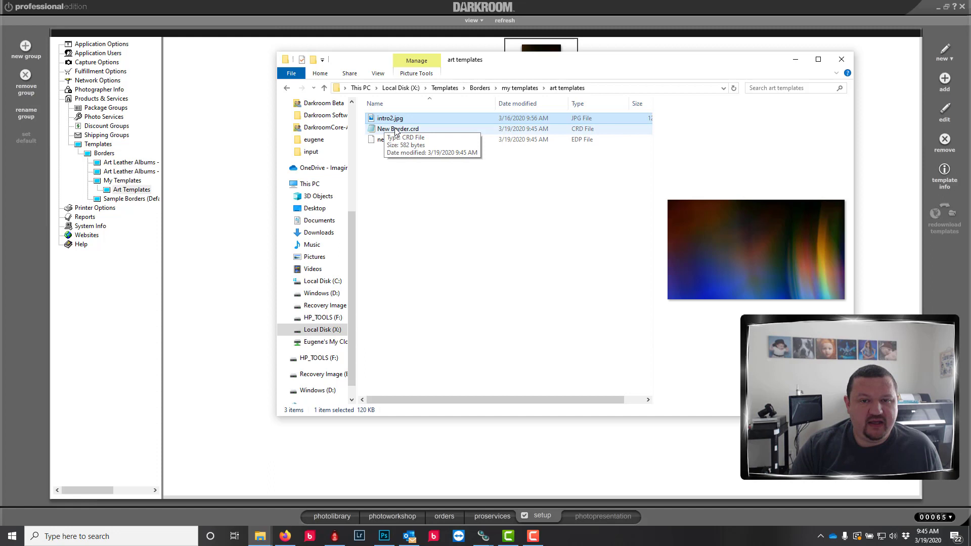
double_click(396, 129)
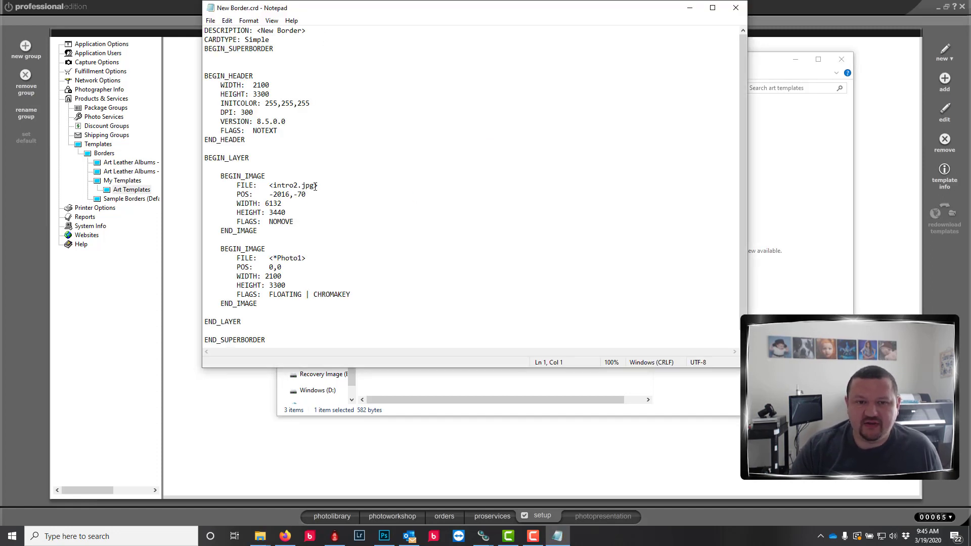
left_click_drag(315, 187, 278, 188)
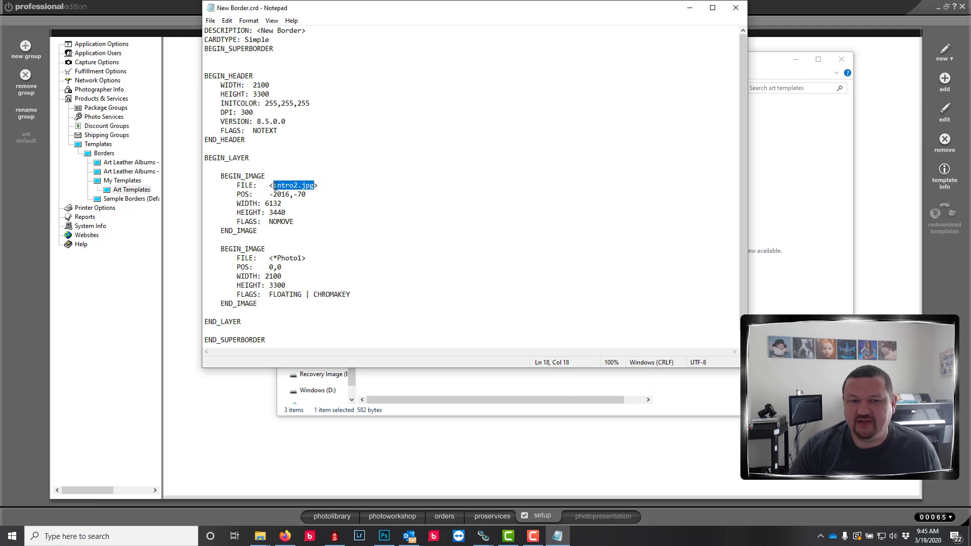
left_click_drag(390, 6, 596, 103)
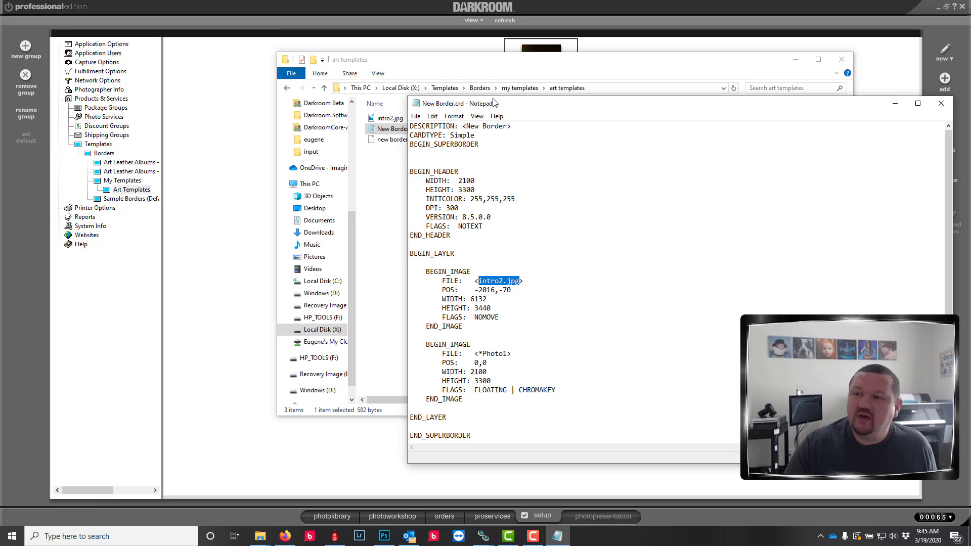
- Hide the text and Explorer windows to show Darkroom's Art Templates group listing New Border
left_click(895, 103)
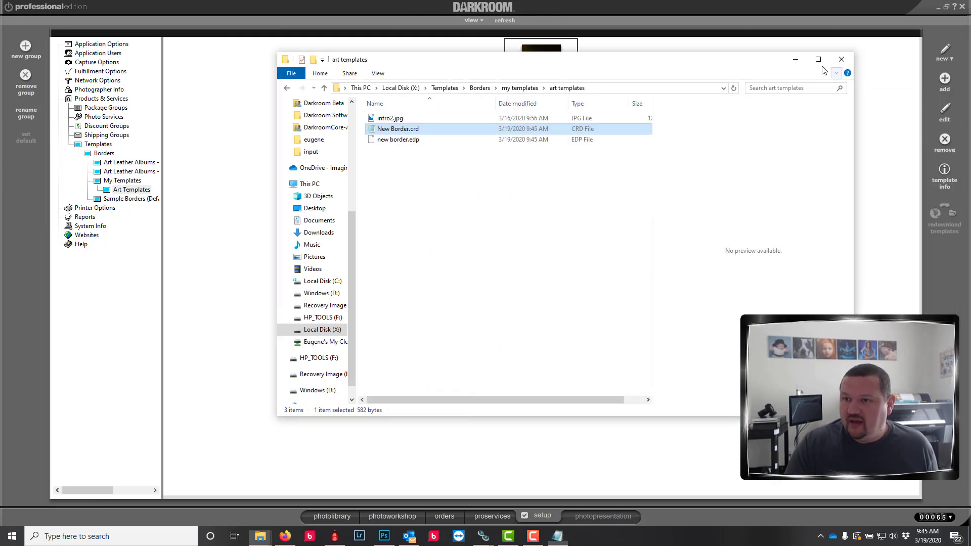
left_click(795, 60)
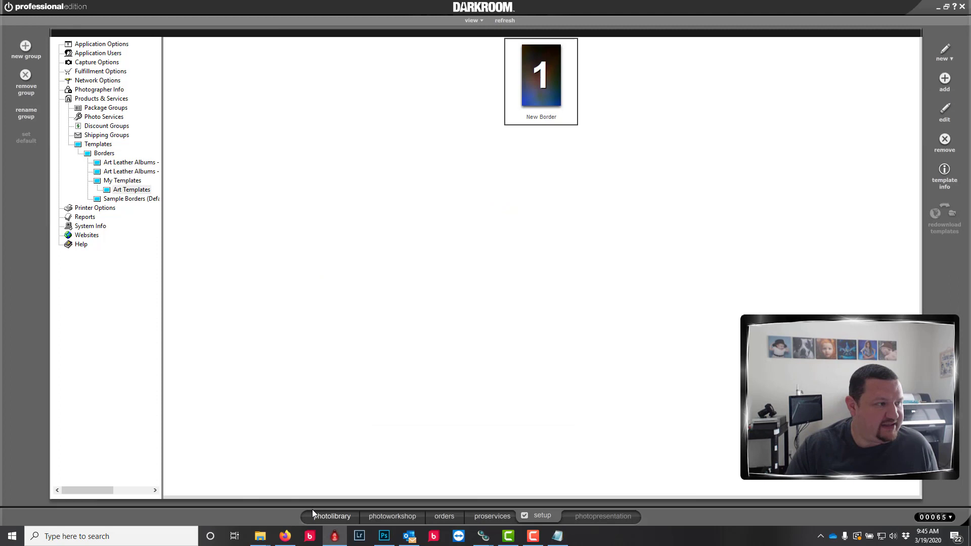